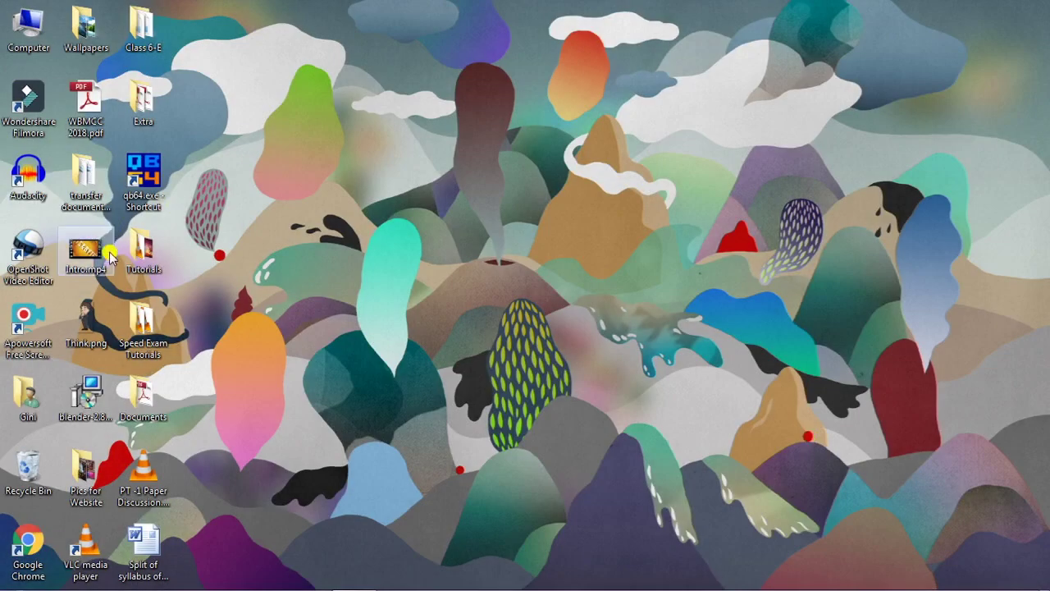
Step: Open the Control Panel and list its settings by category
click(16, 578)
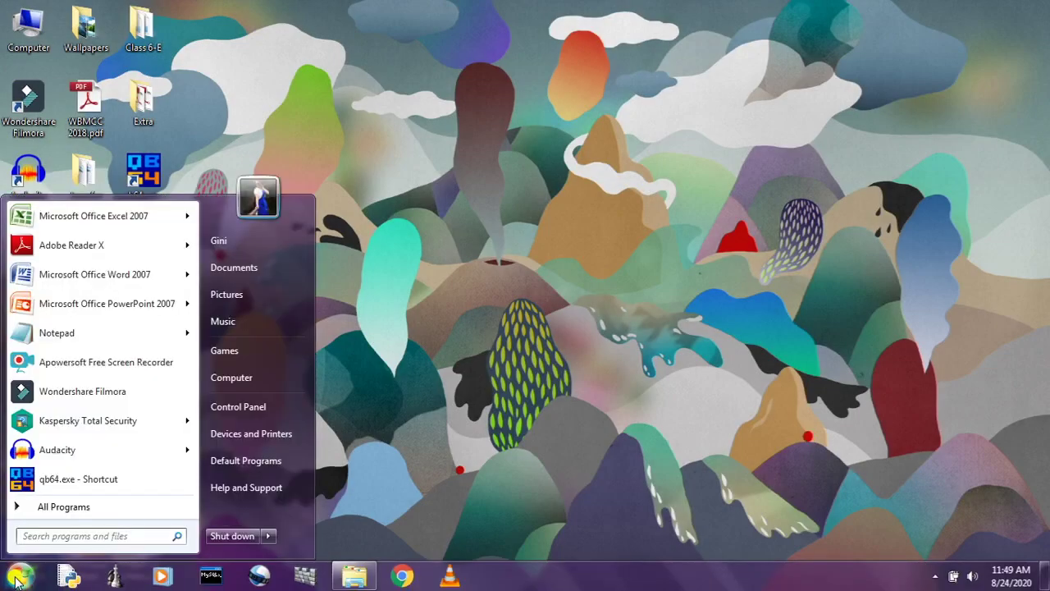
click(245, 405)
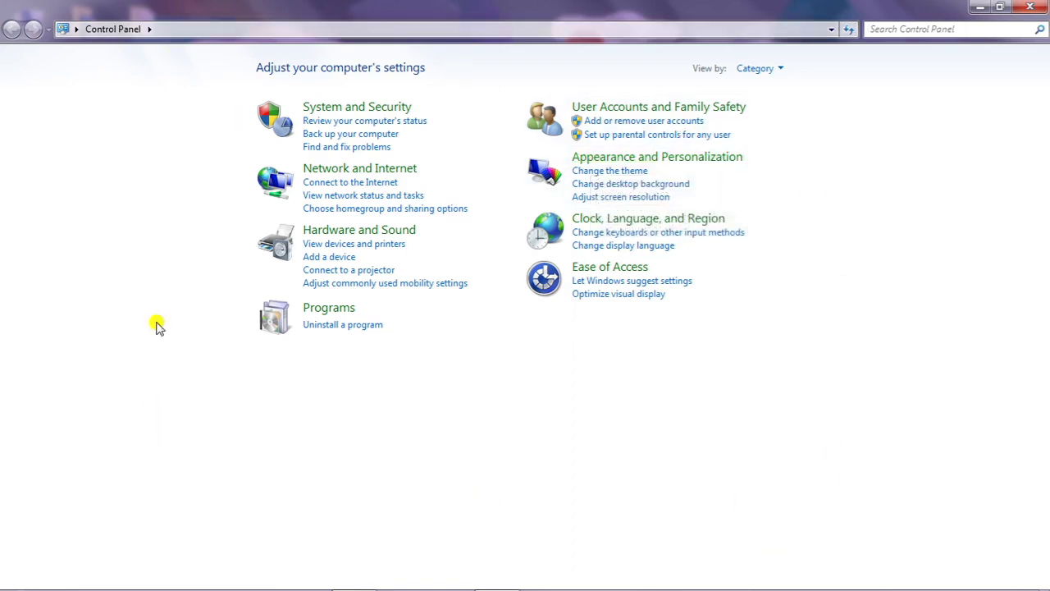
click(778, 71)
click(777, 89)
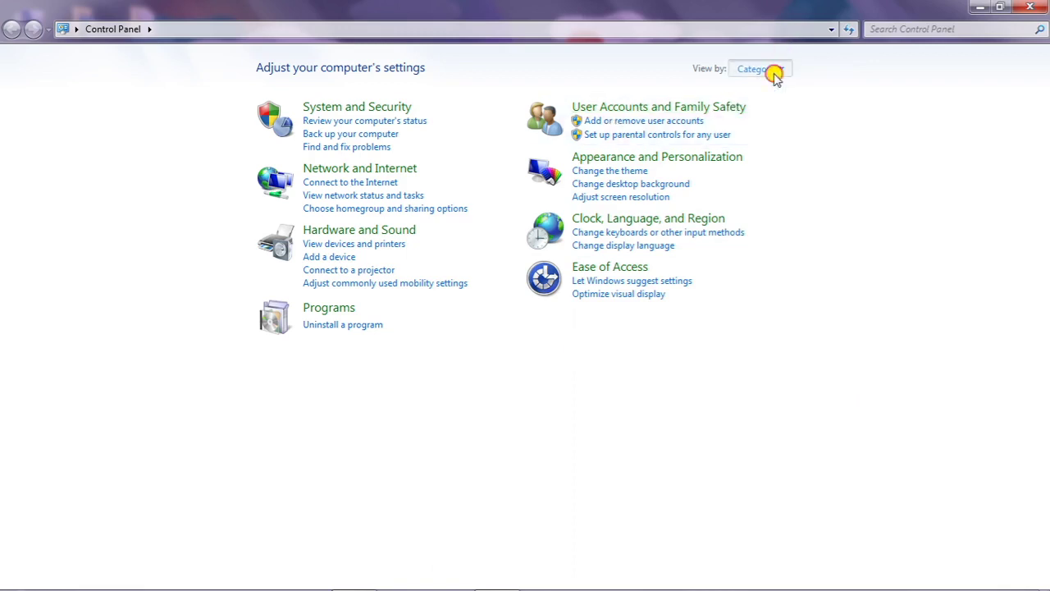
Step: Try the small icons and large icons views of the Control Panel, ending back in category view
click(774, 72)
click(785, 129)
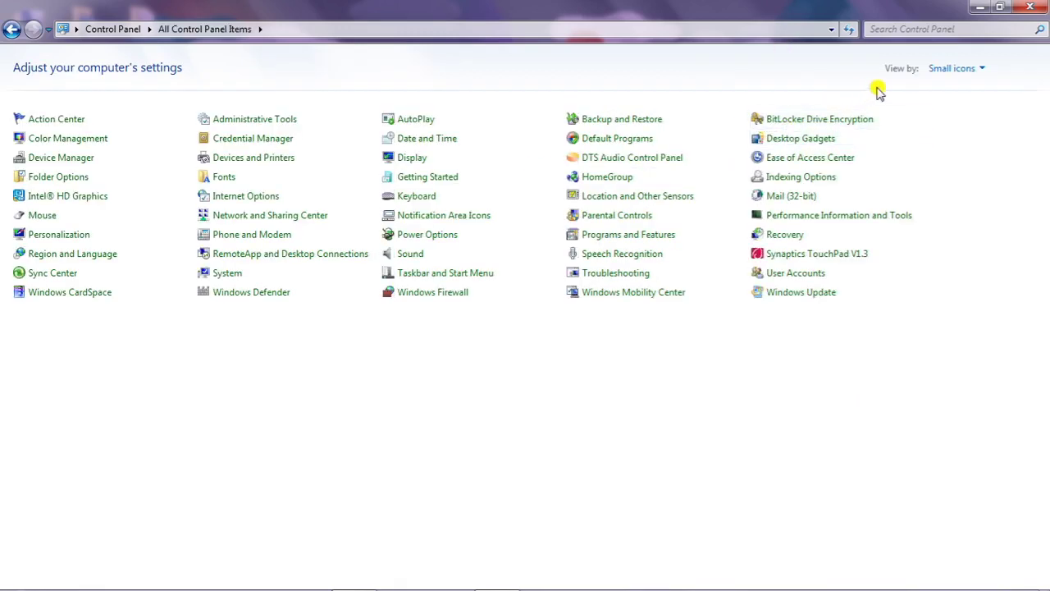
click(948, 70)
click(956, 115)
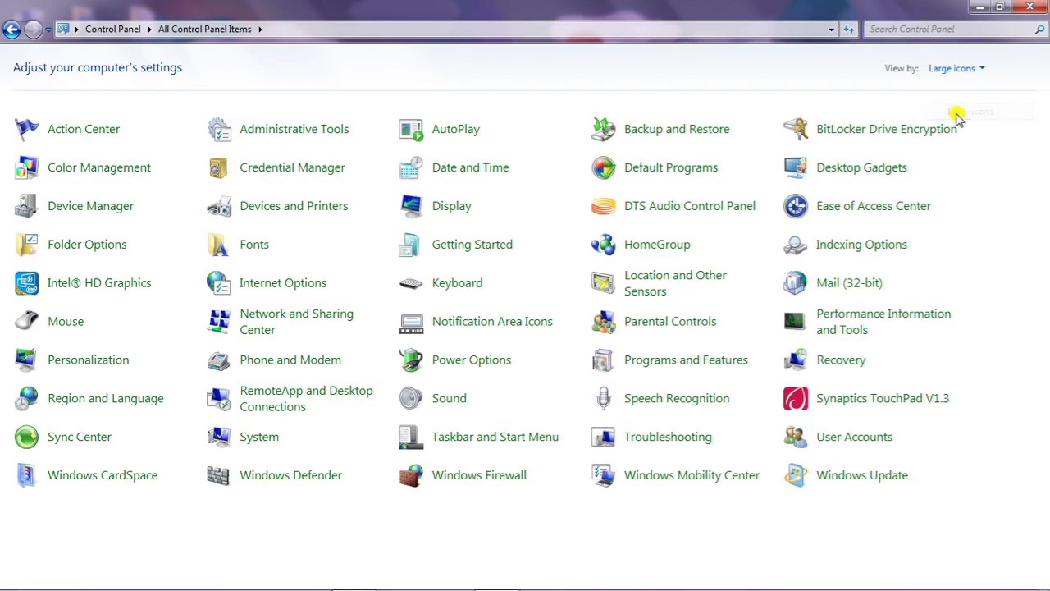
click(947, 70)
click(939, 87)
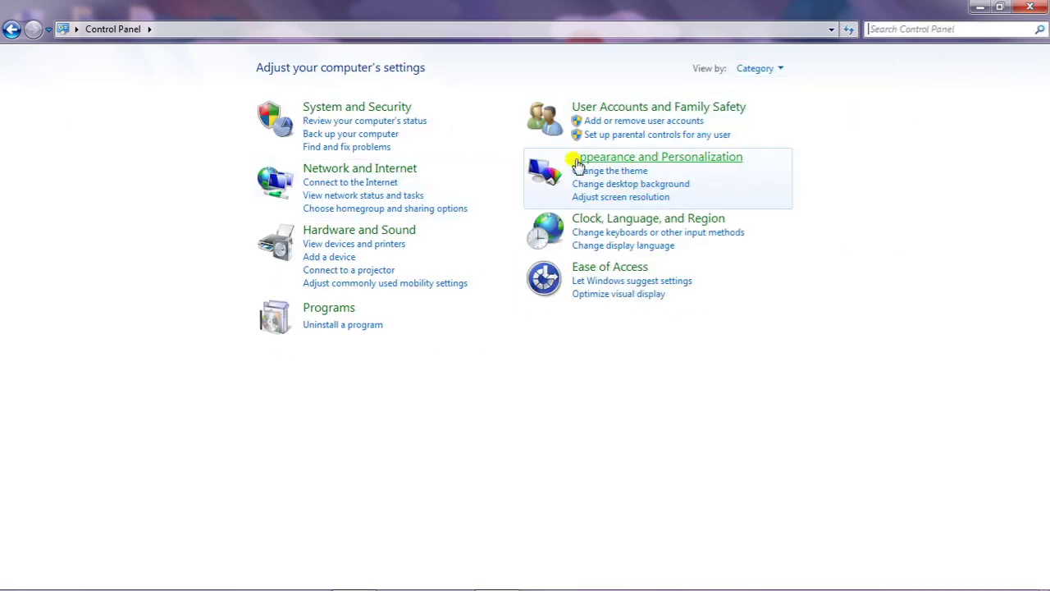
Step: View the Personalization page under Appearance and Personalization, and close the Control Panel
click(657, 163)
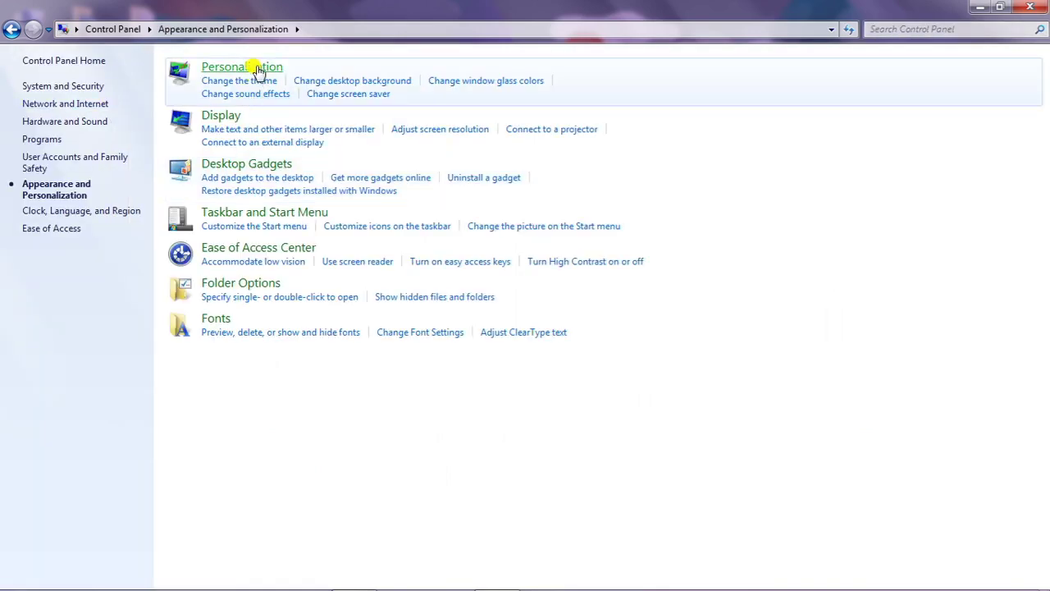
click(256, 69)
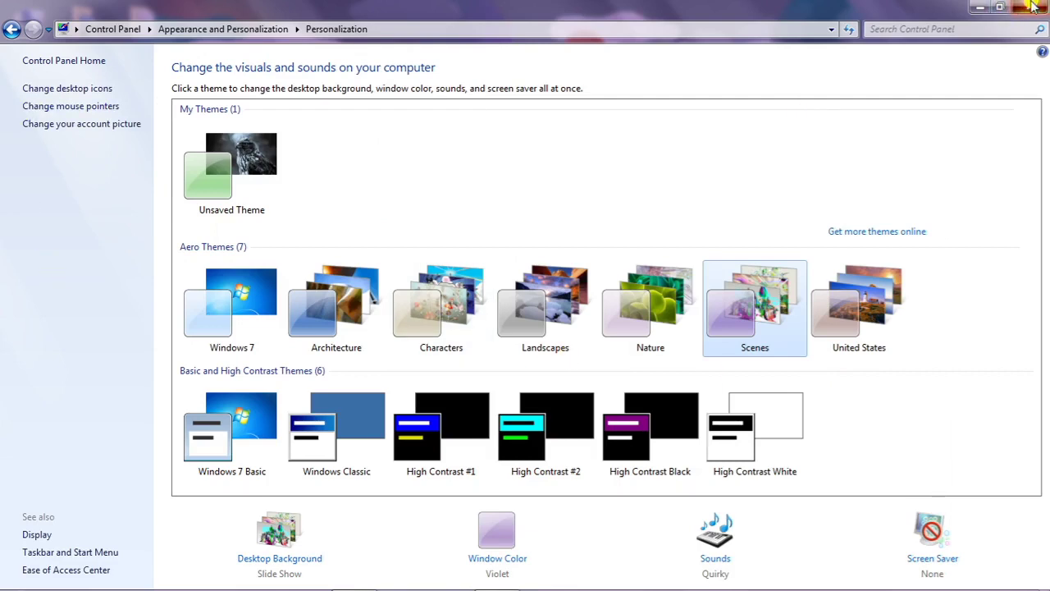
click(1033, 7)
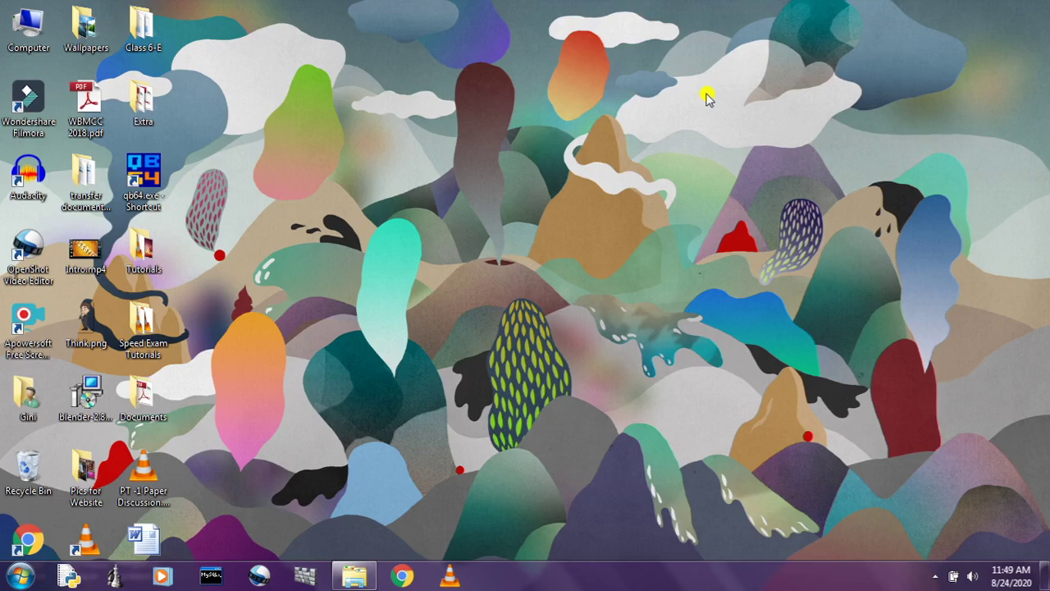
Step: Open the desktop background settings through Personalize on the desktop and choose Pictures Library as the picture location
right_click(473, 81)
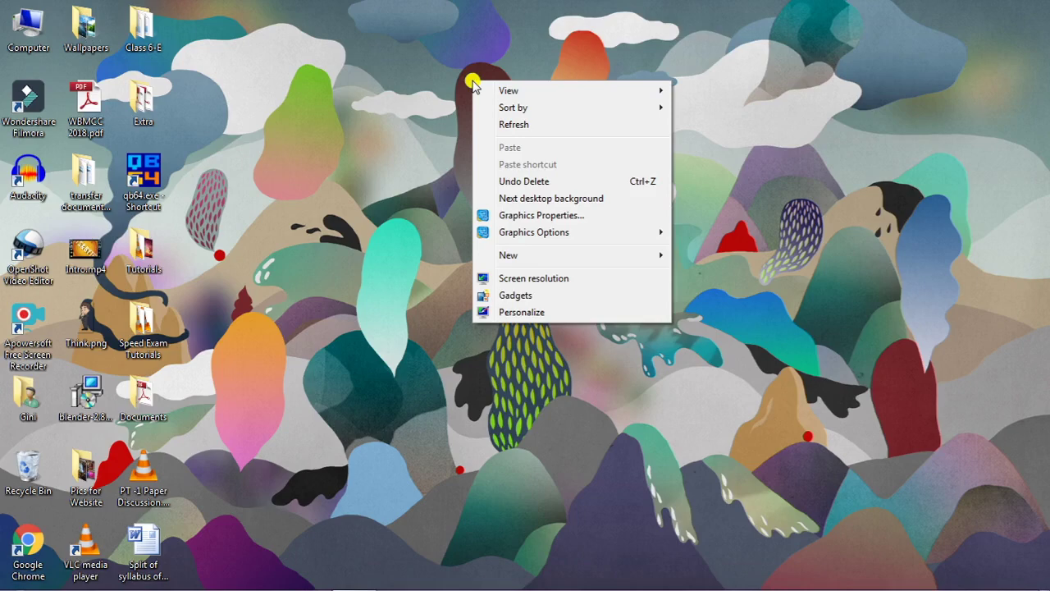
click(532, 312)
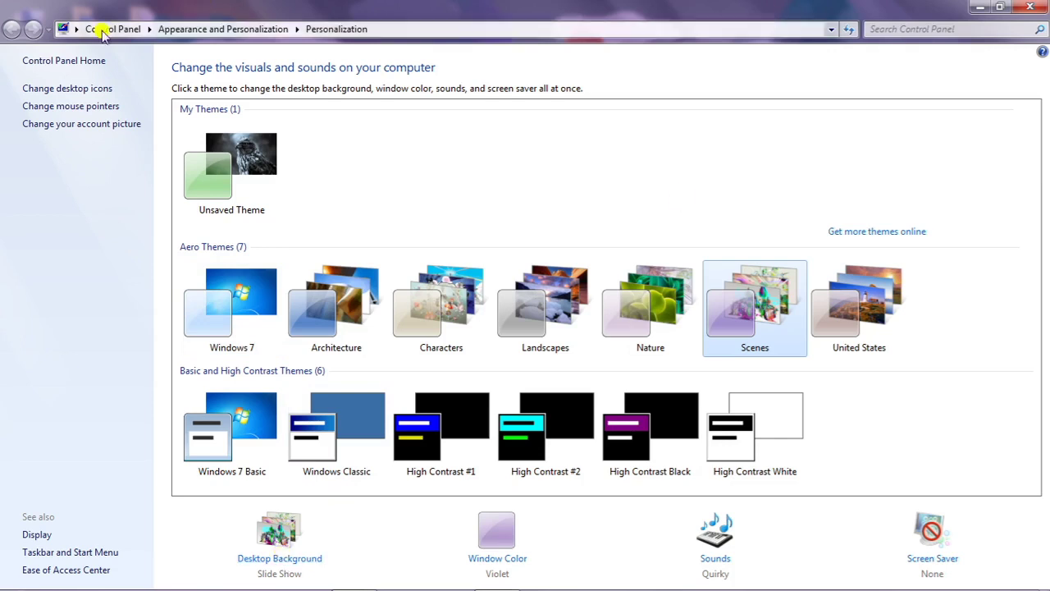
click(288, 559)
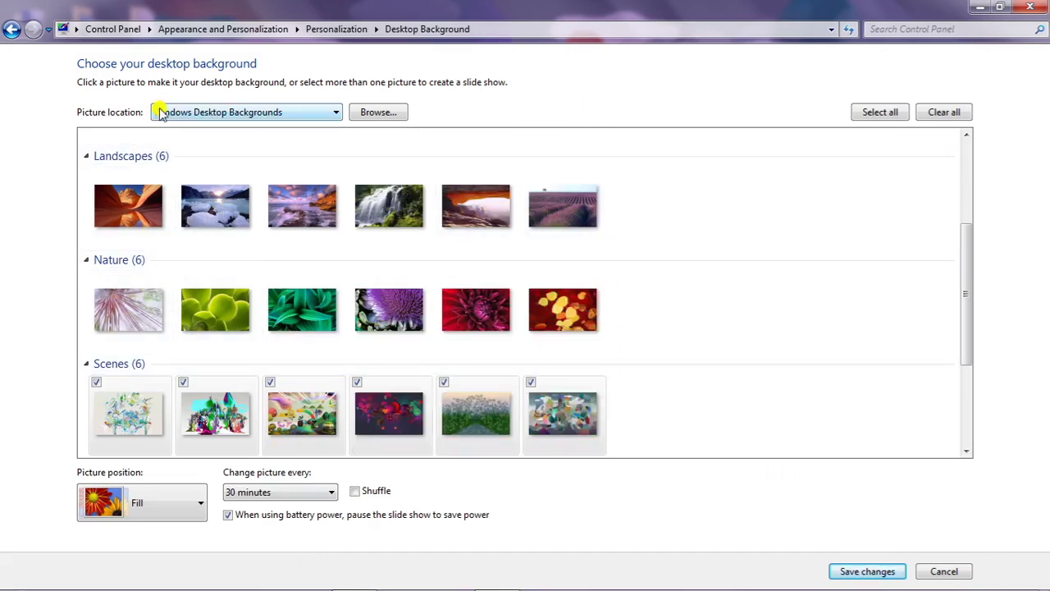
click(189, 117)
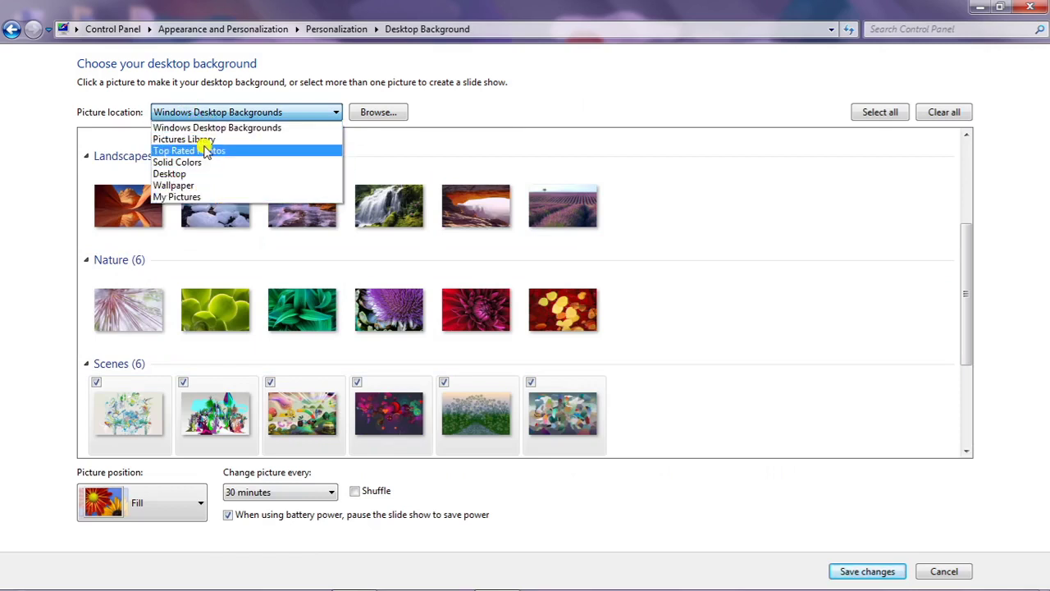
click(205, 139)
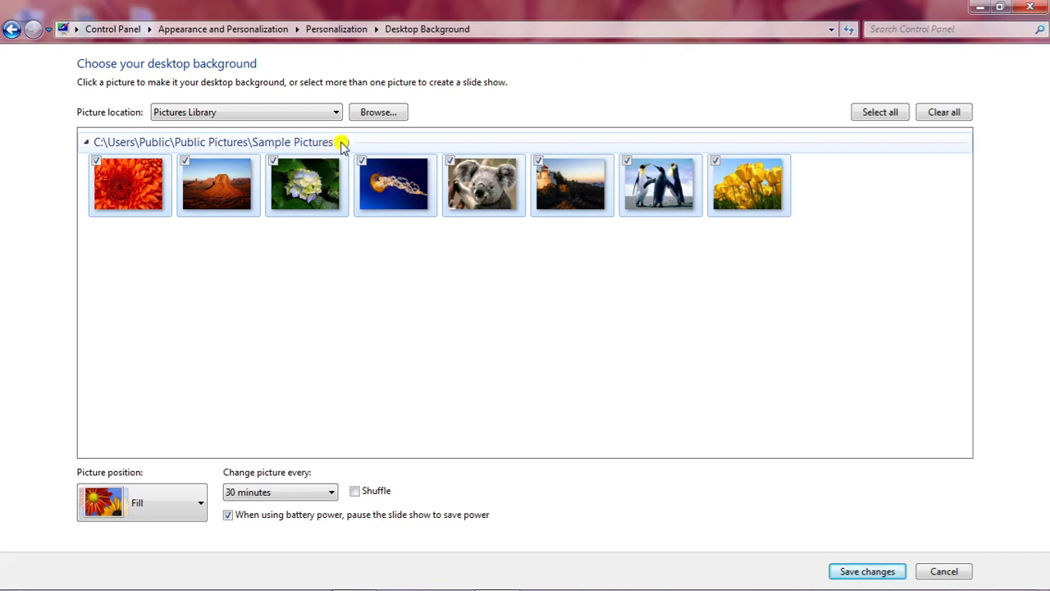
Step: Browse to the Wallpaper folder on Local Disk (E:) and use it as the desktop background picture location
click(380, 114)
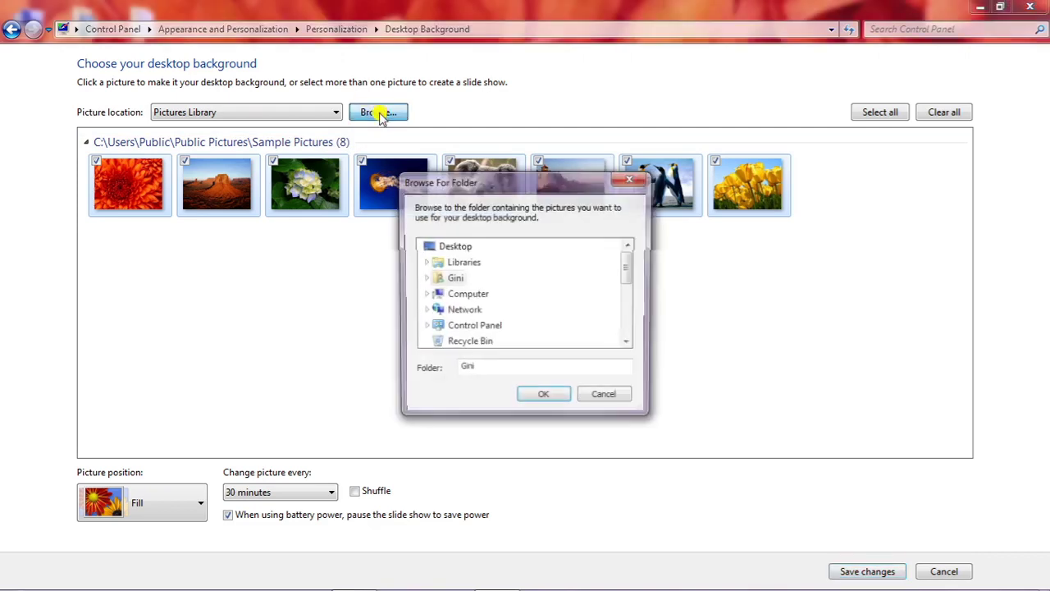
click(474, 299)
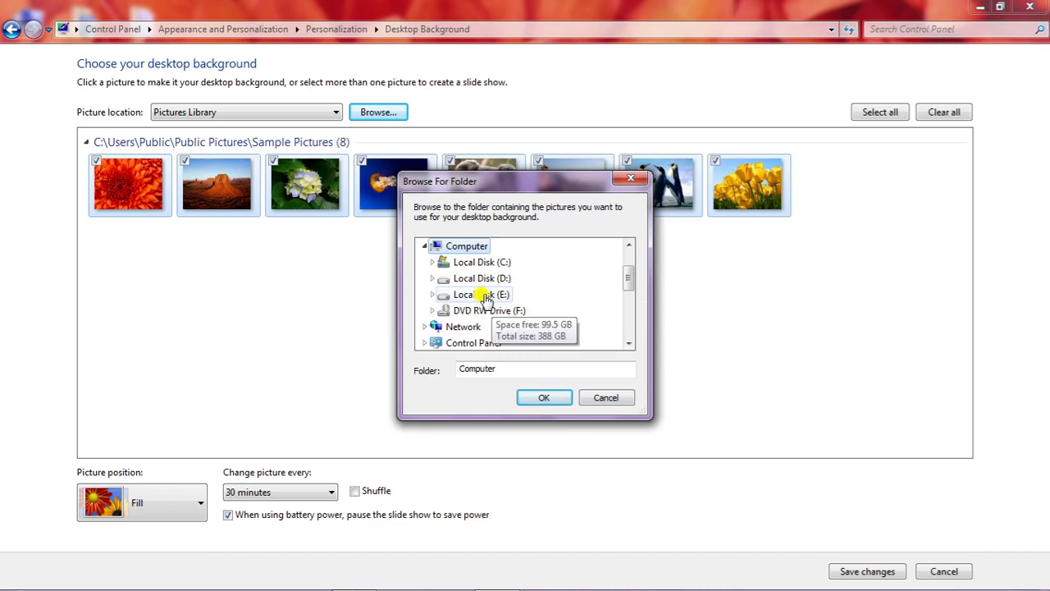
click(484, 295)
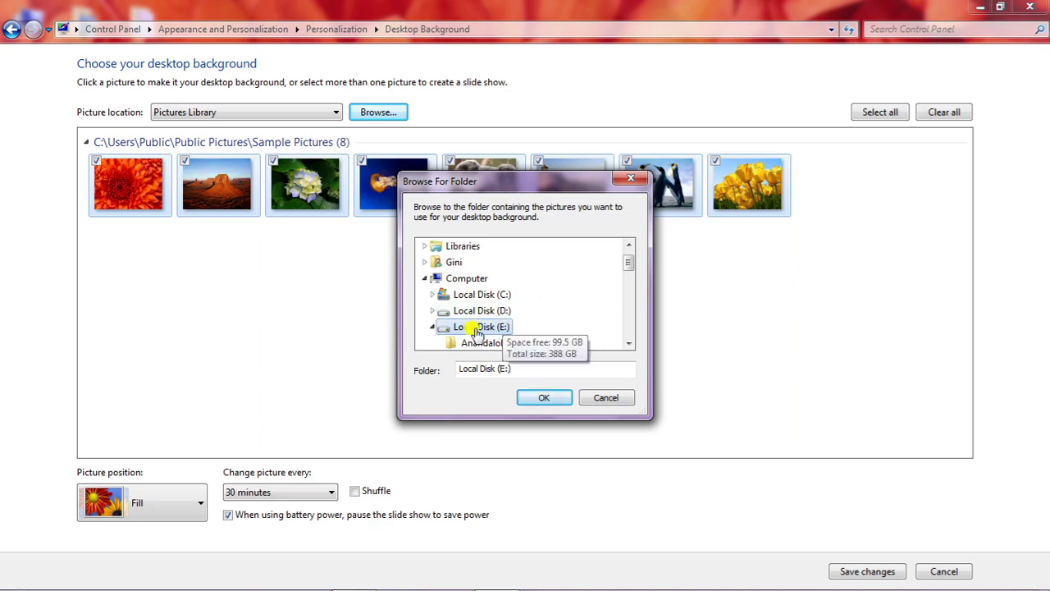
scroll(525, 326, down, 2)
scroll(525, 326, down, 1)
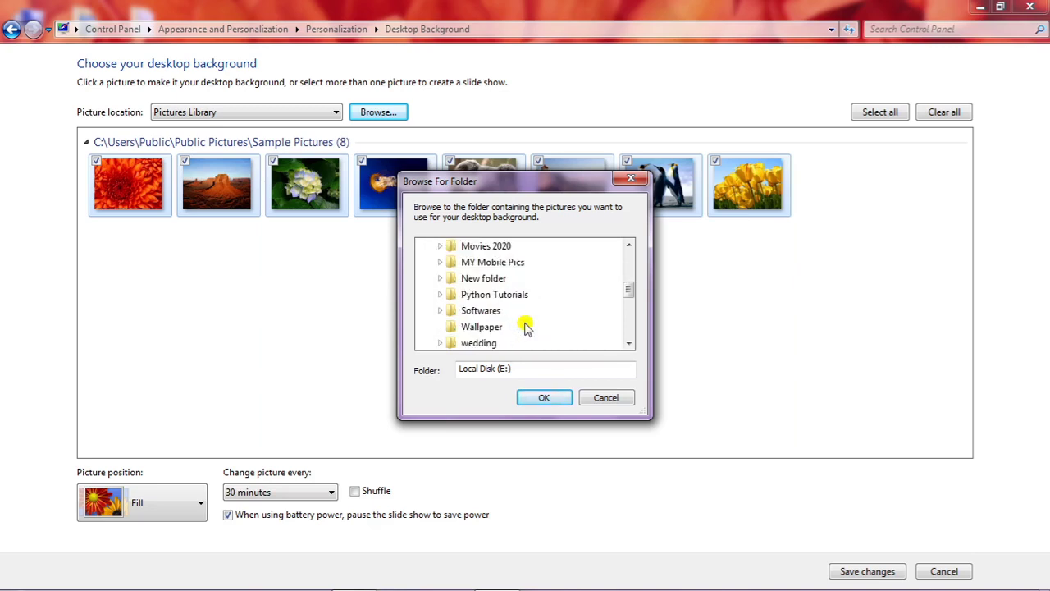
click(481, 326)
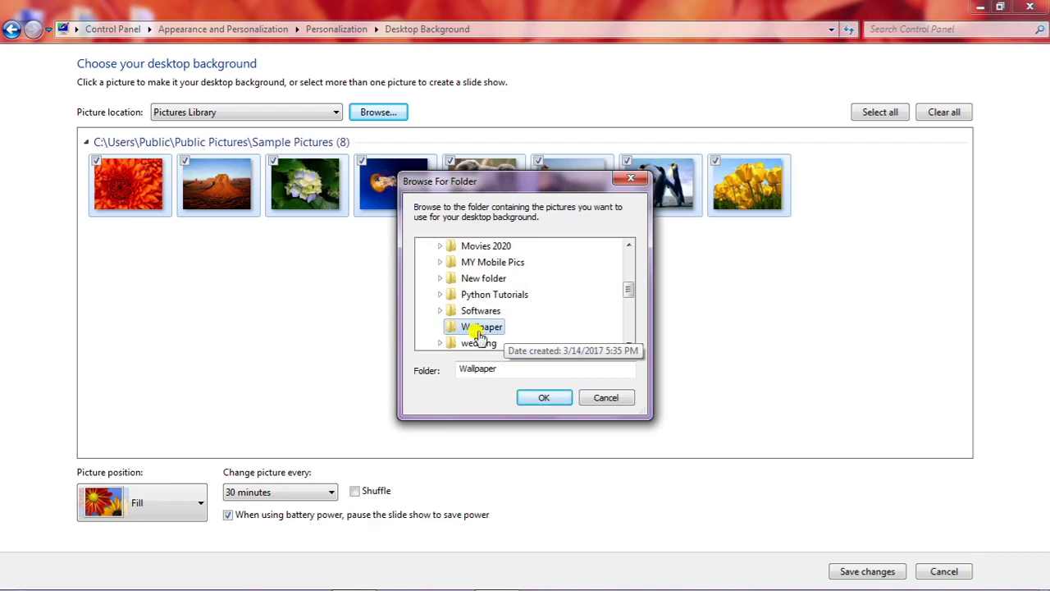
click(542, 399)
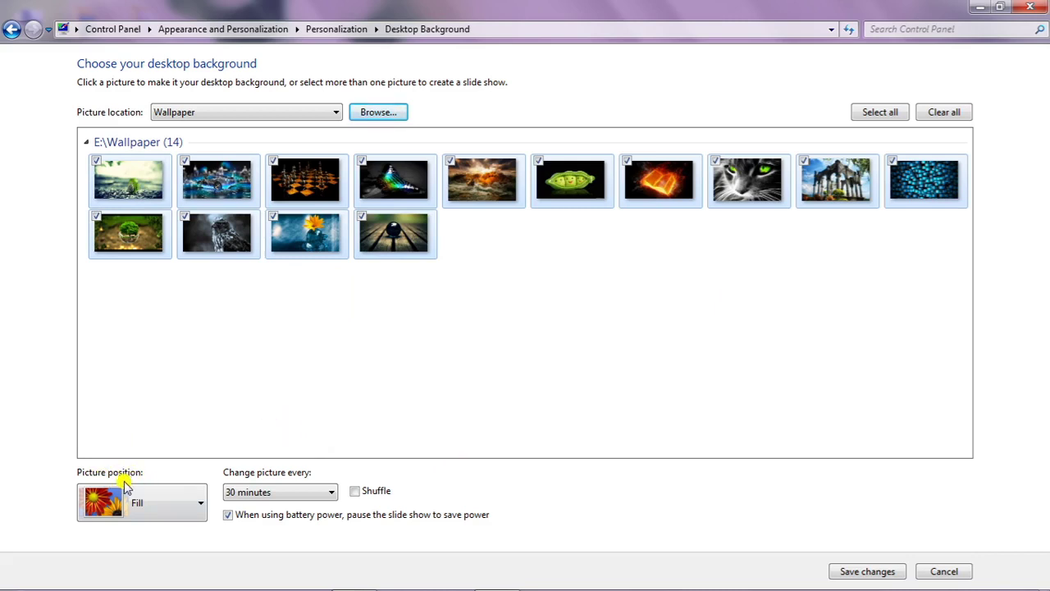
Step: Save the background slide show with picture position Center and a 10-second change interval, and reveal the desktop
click(168, 509)
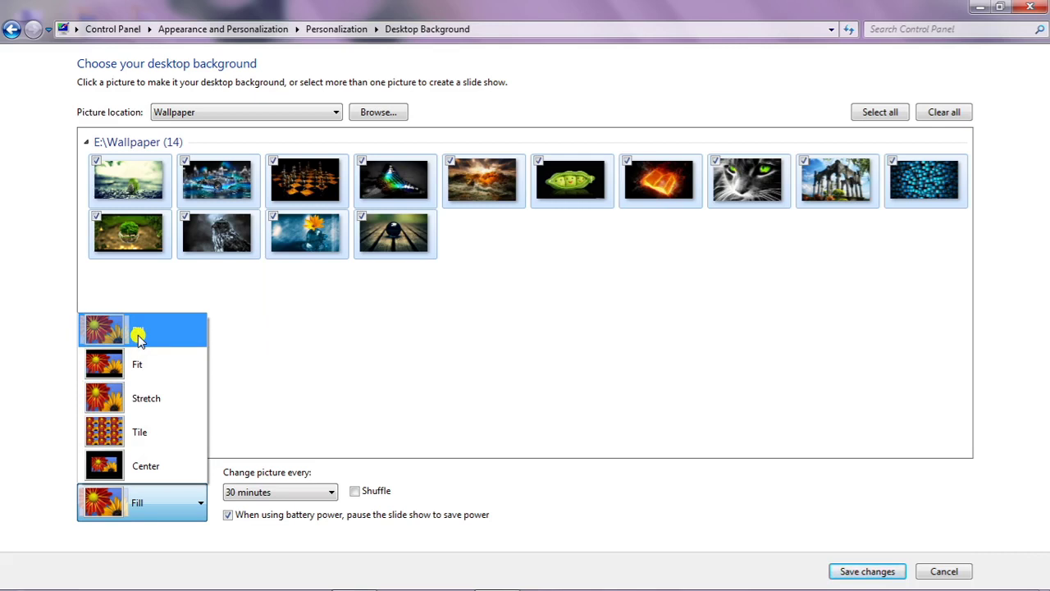
click(138, 463)
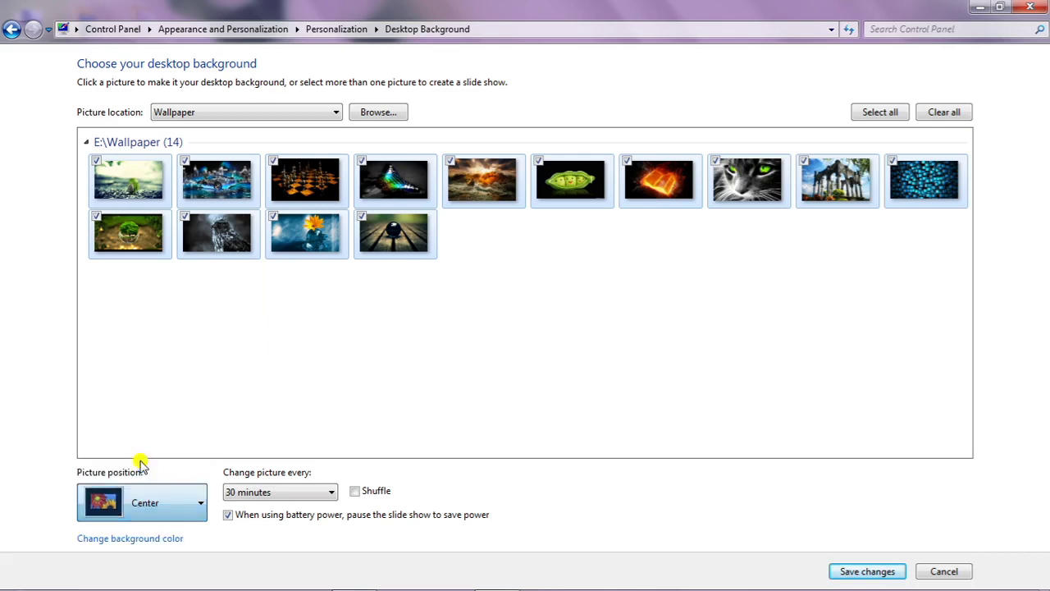
click(271, 492)
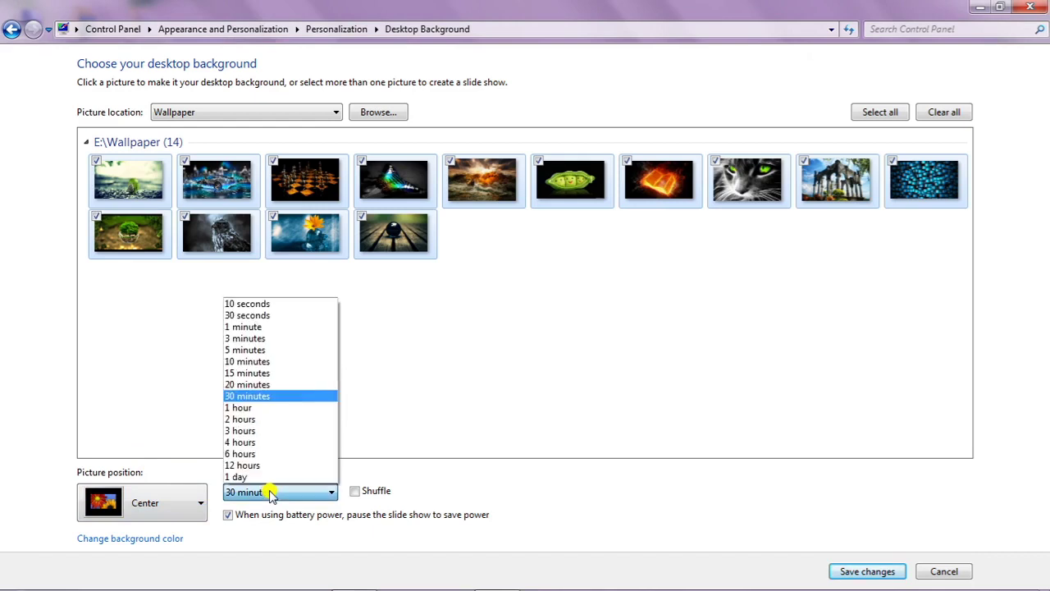
click(249, 304)
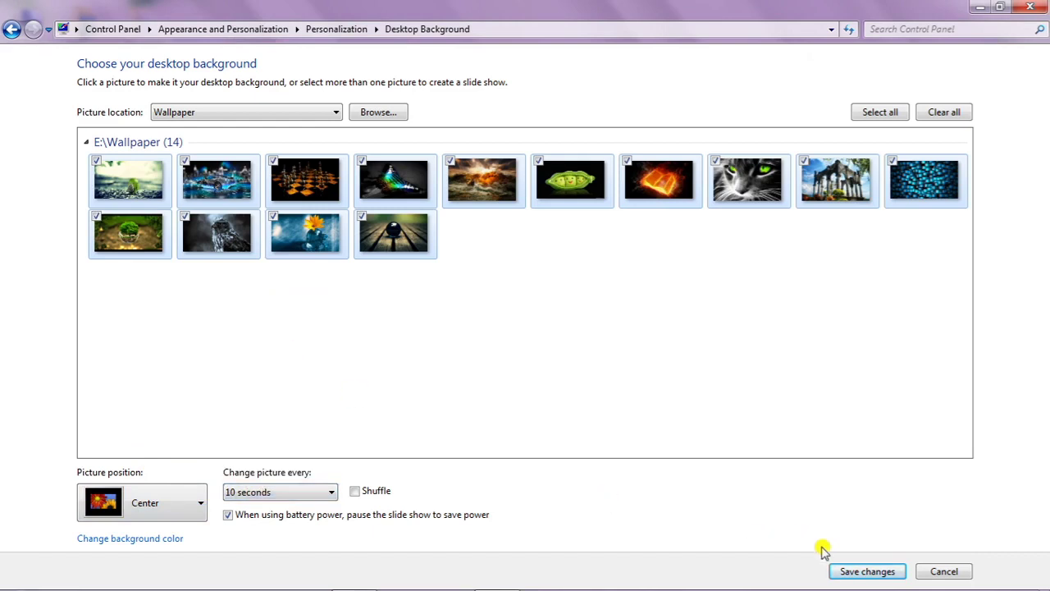
click(877, 574)
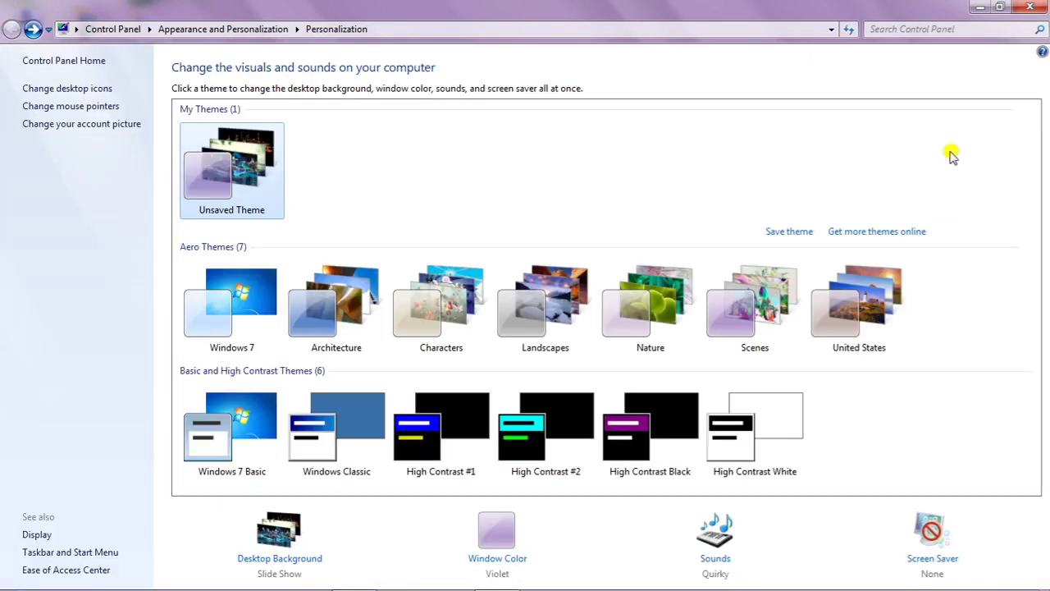
click(977, 7)
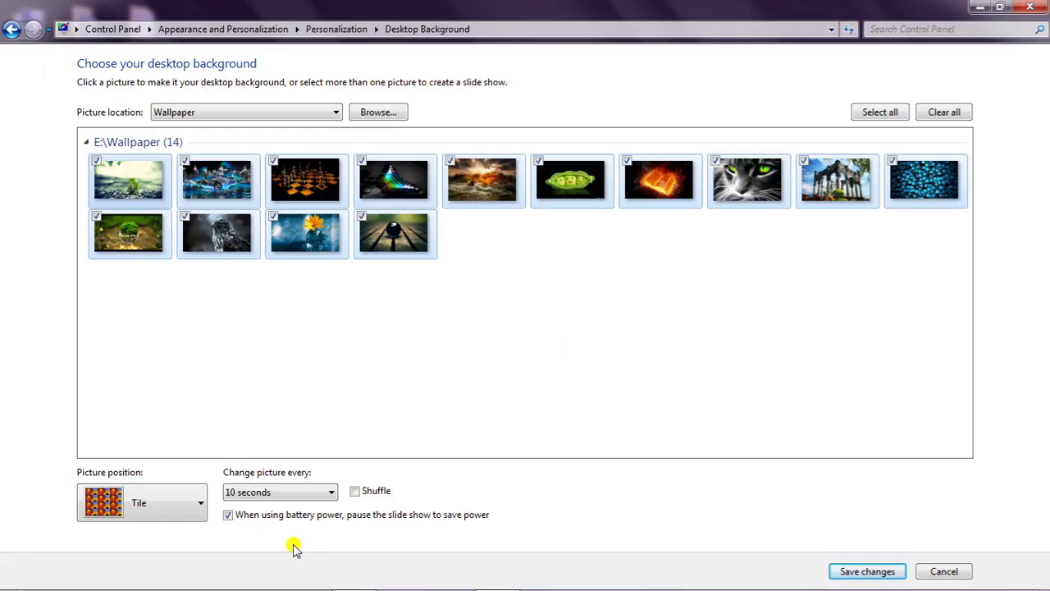
Step: Set the picture position to Stretch with all Wallpaper pictures selected, save the changes and reveal the desktop
click(200, 502)
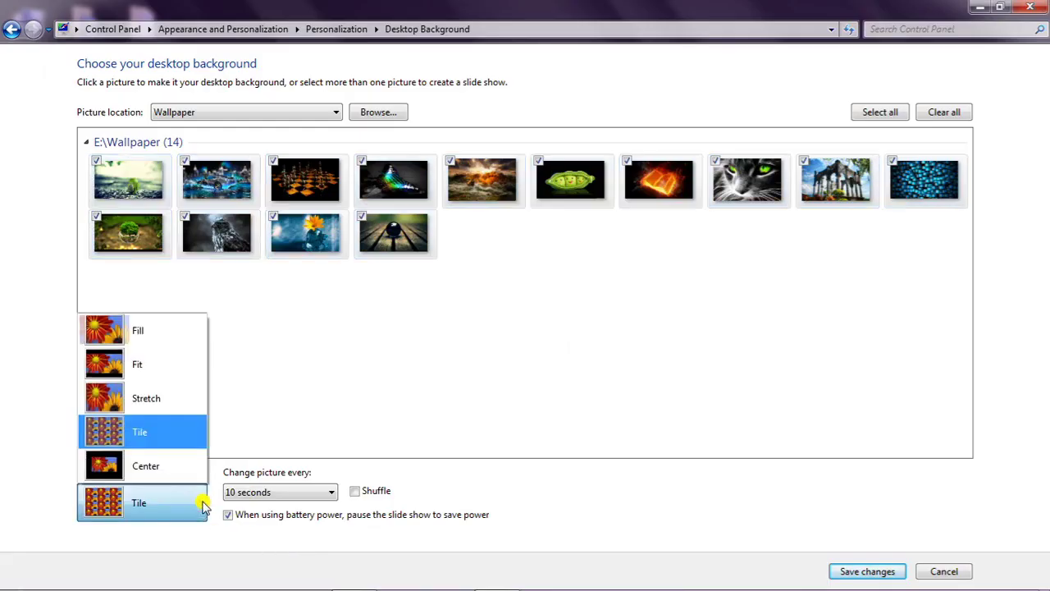
click(159, 398)
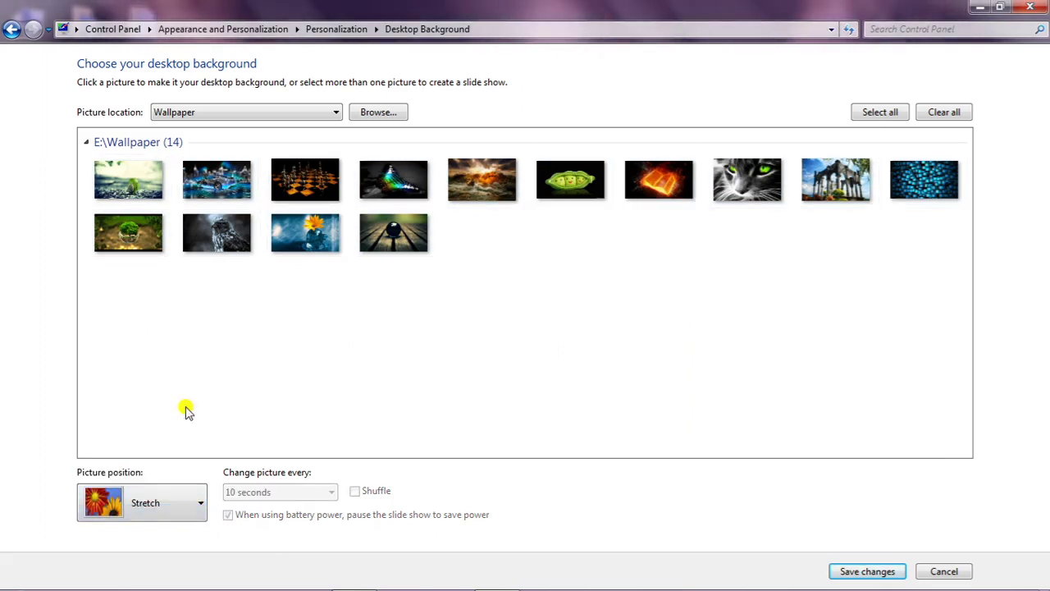
click(880, 112)
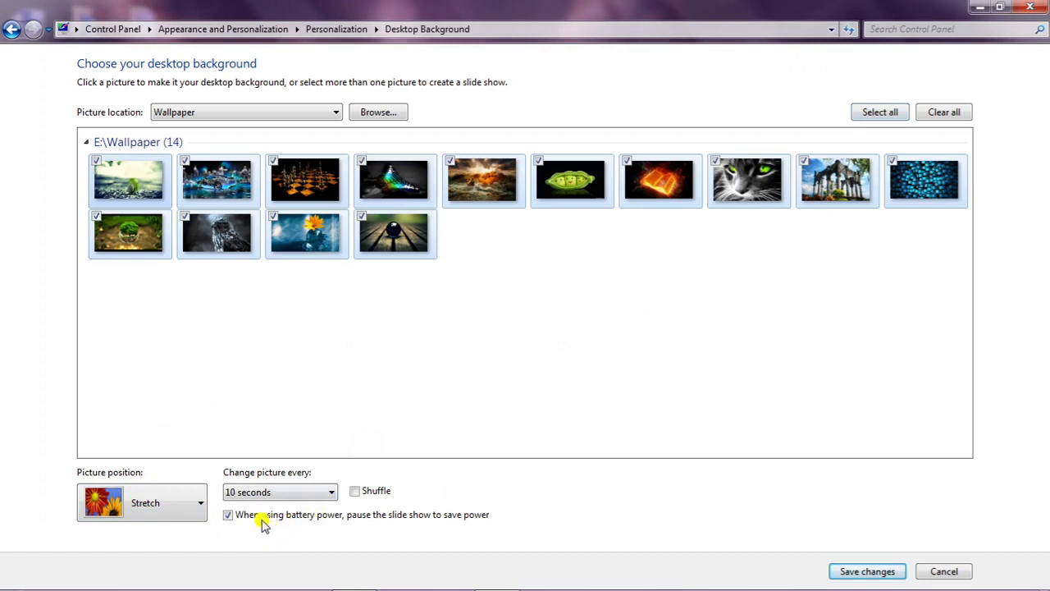
click(865, 570)
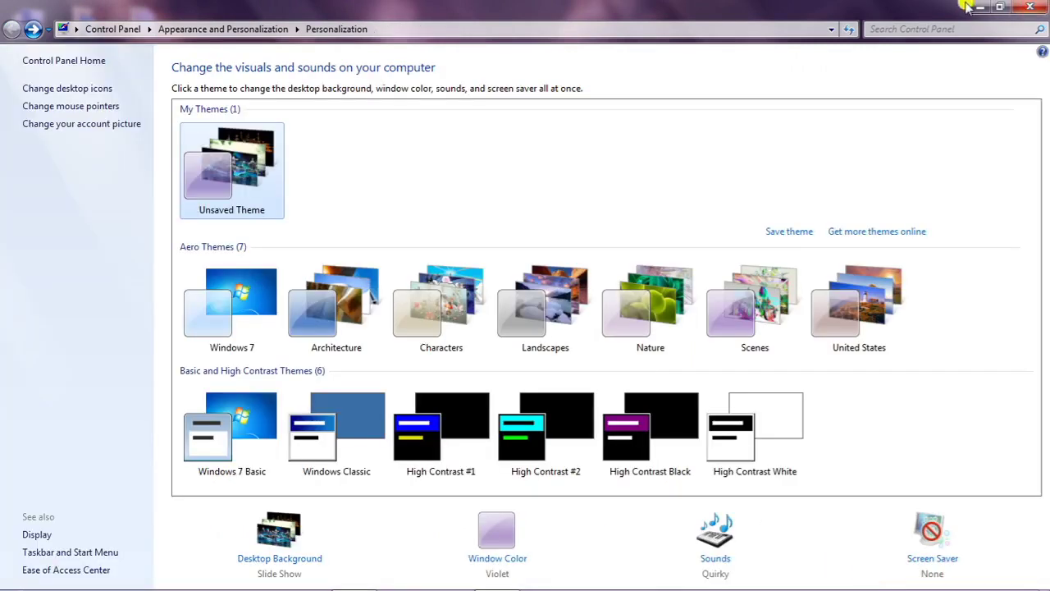
click(982, 7)
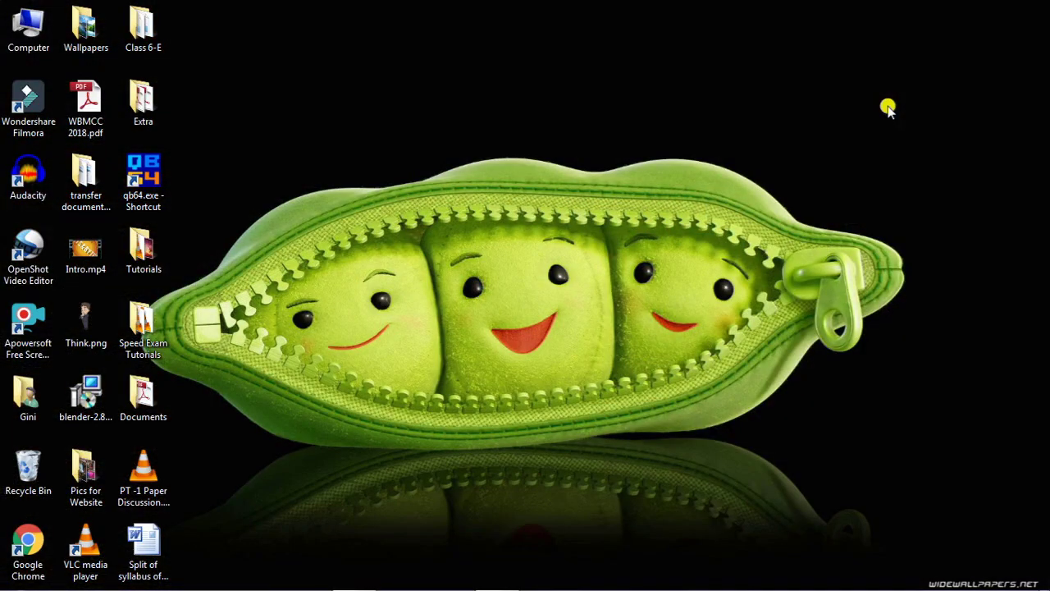
Step: Return to the desktop background settings, set the picture position to Fill and save the changes
mouse_move(607, 586)
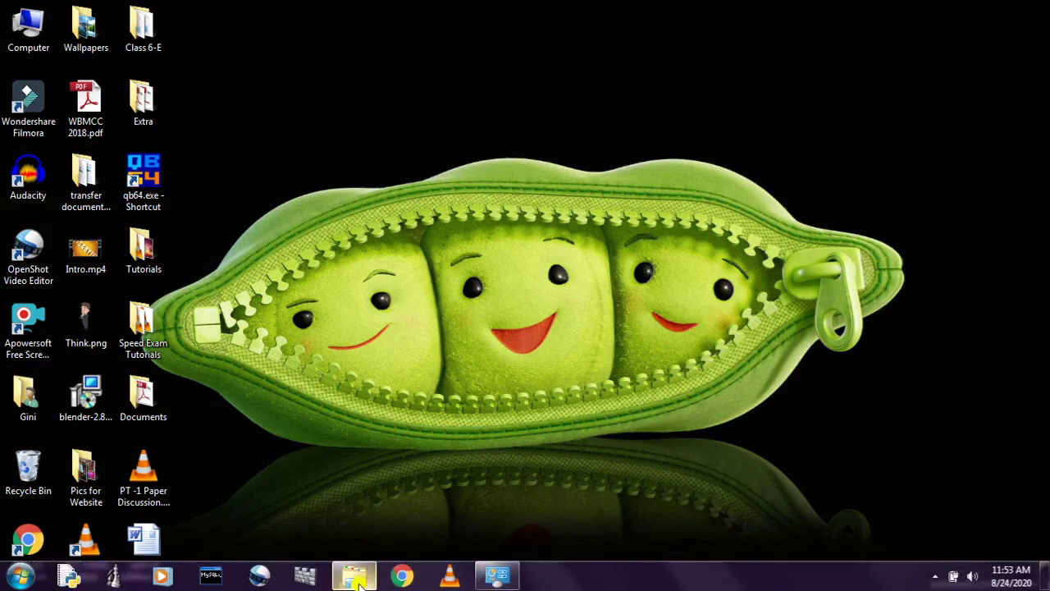
click(356, 578)
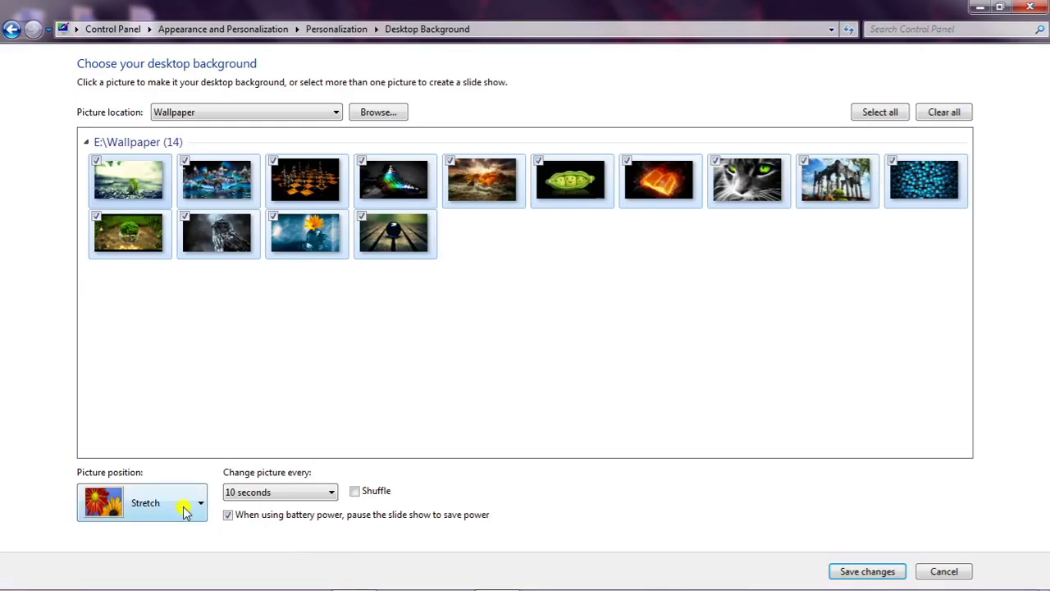
click(174, 505)
click(133, 333)
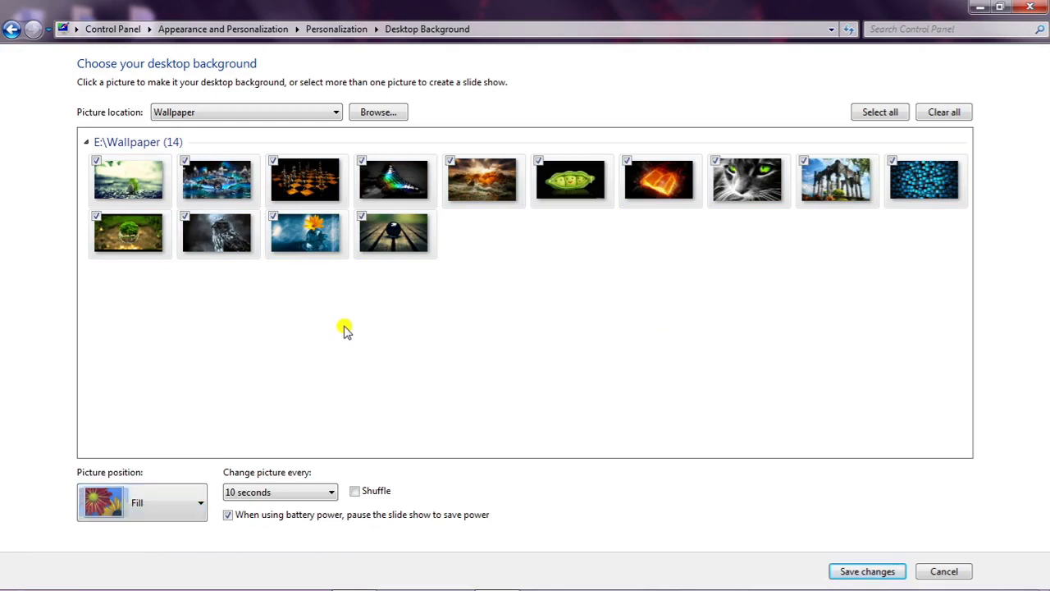
click(867, 571)
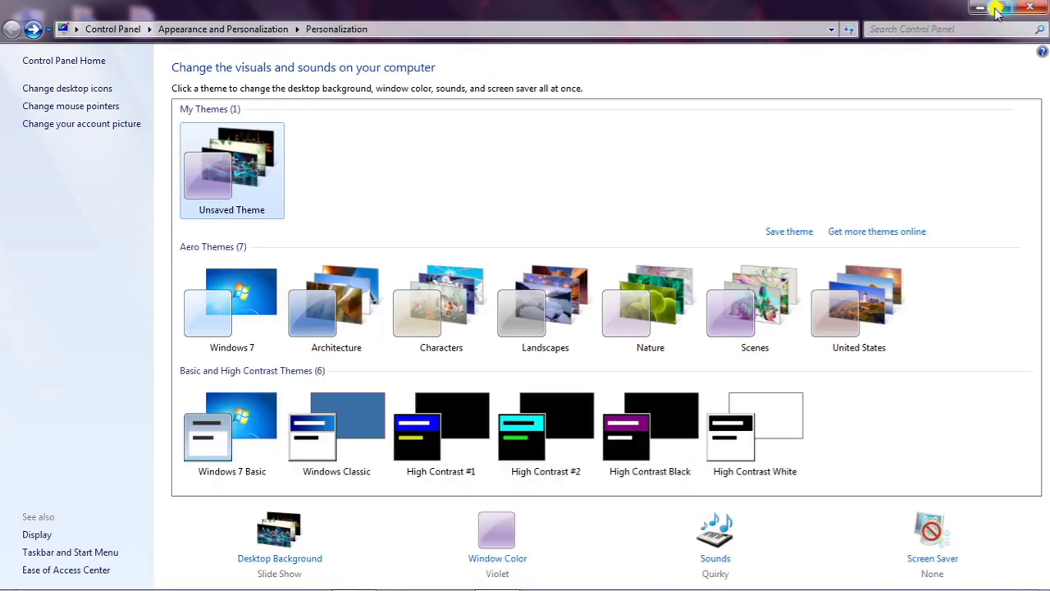
Step: Reveal the desktop to examine how the slide show pictures look with the Fill position
click(981, 8)
right_click(598, 155)
click(647, 206)
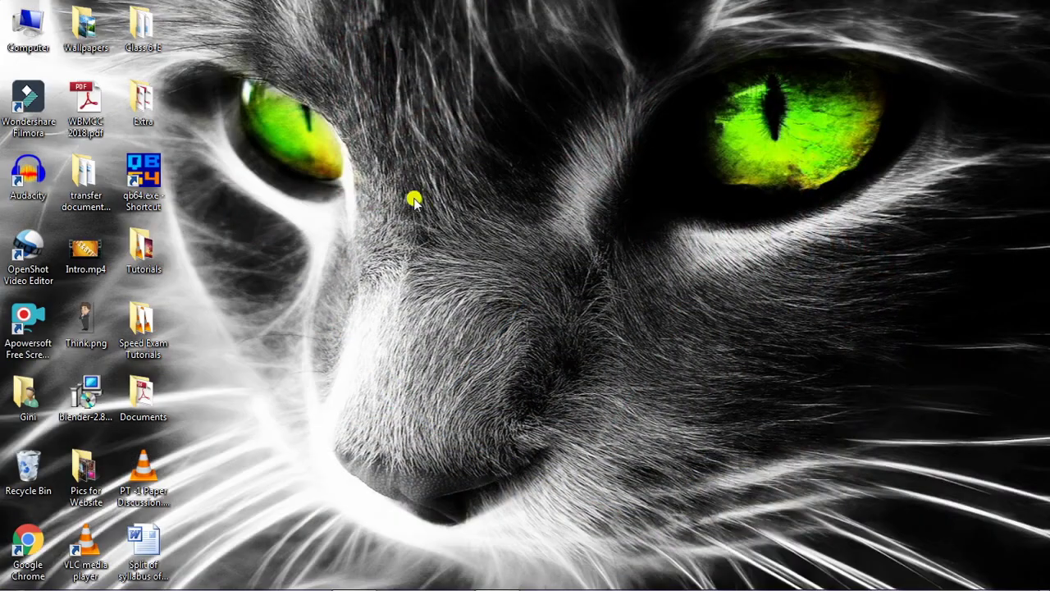
Step: Open the Sample Pictures folder in the Pictures library from Computer
double_click(28, 29)
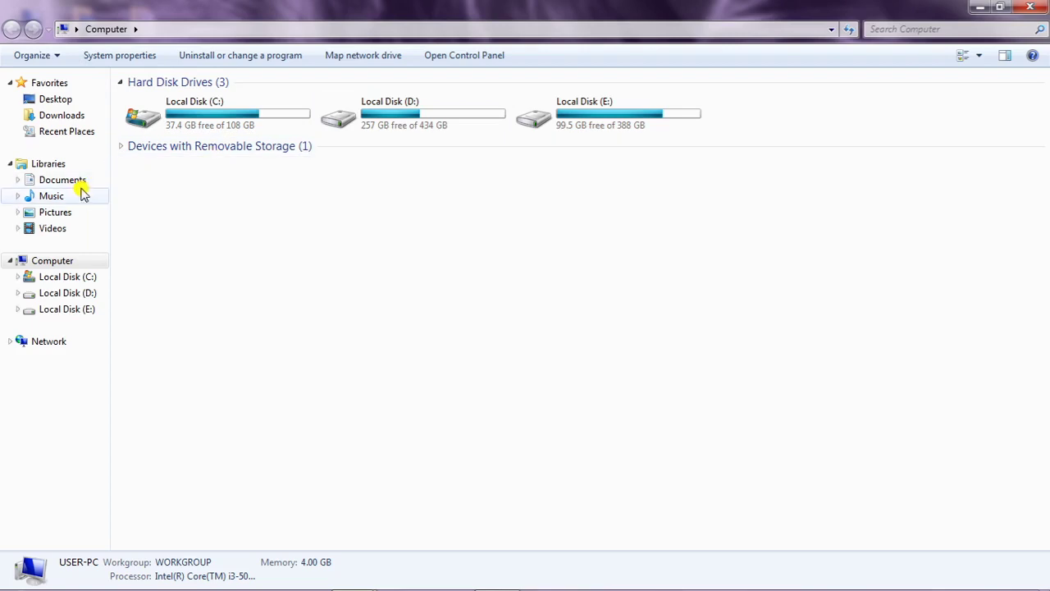
click(64, 212)
click(184, 168)
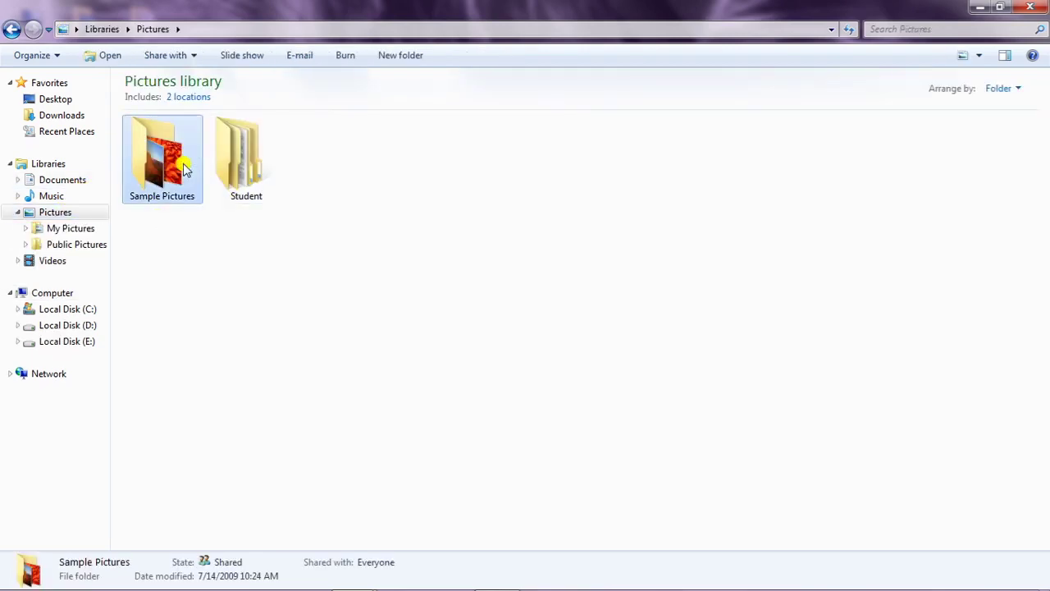
double_click(184, 168)
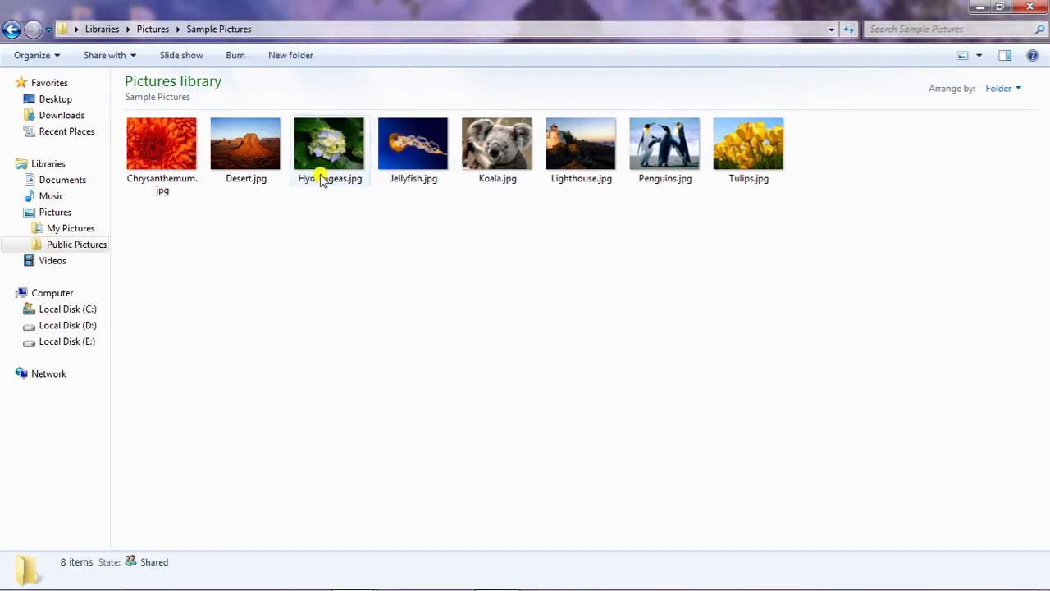
Step: Set Hydrangeas.jpg from Sample Pictures as the desktop background and reveal the desktop
mouse_move(342, 152)
click(339, 142)
right_click(339, 142)
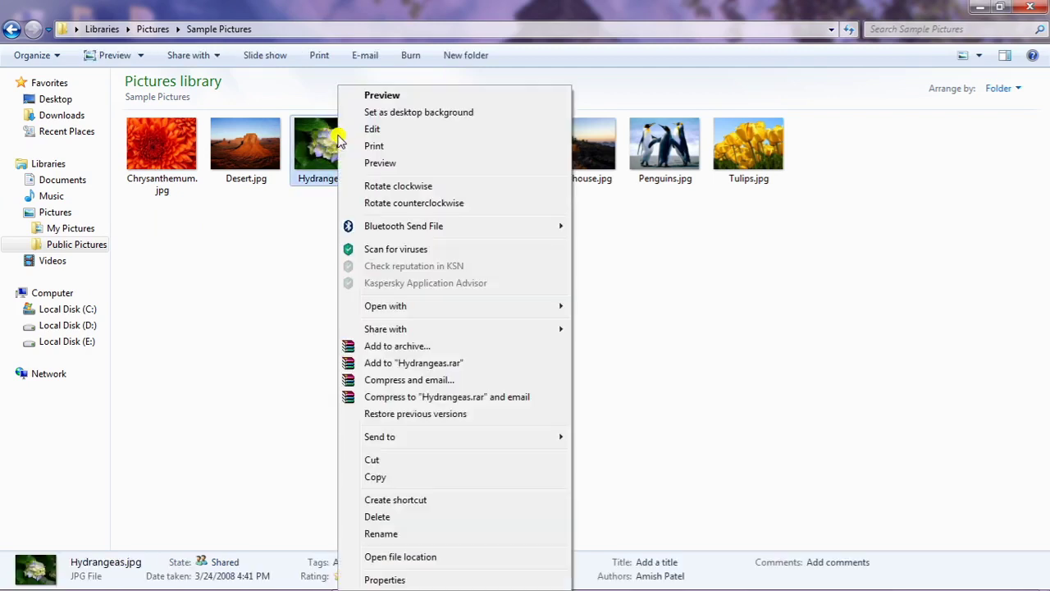
click(386, 113)
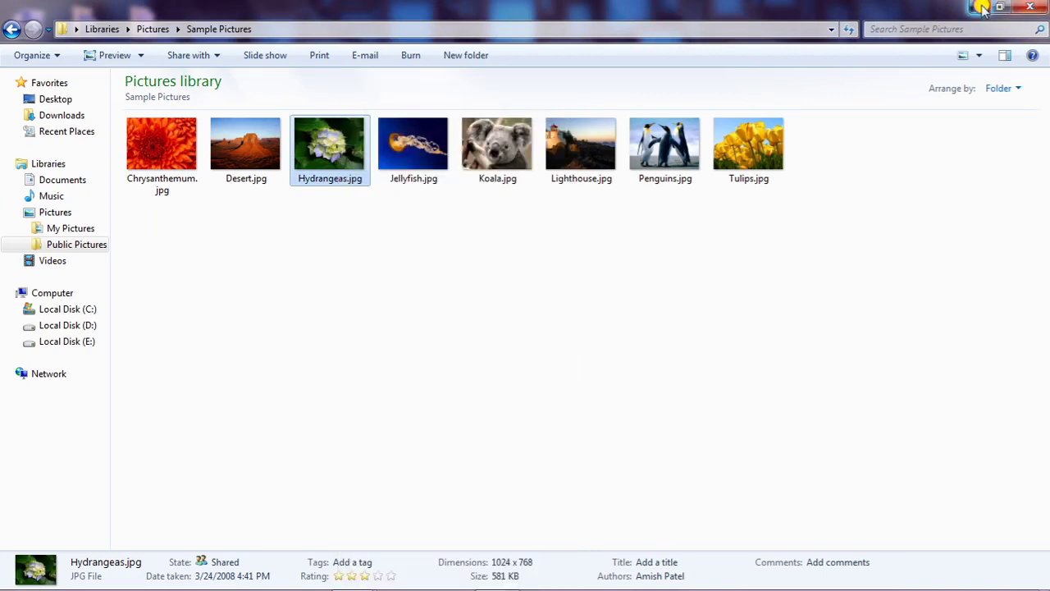
click(982, 8)
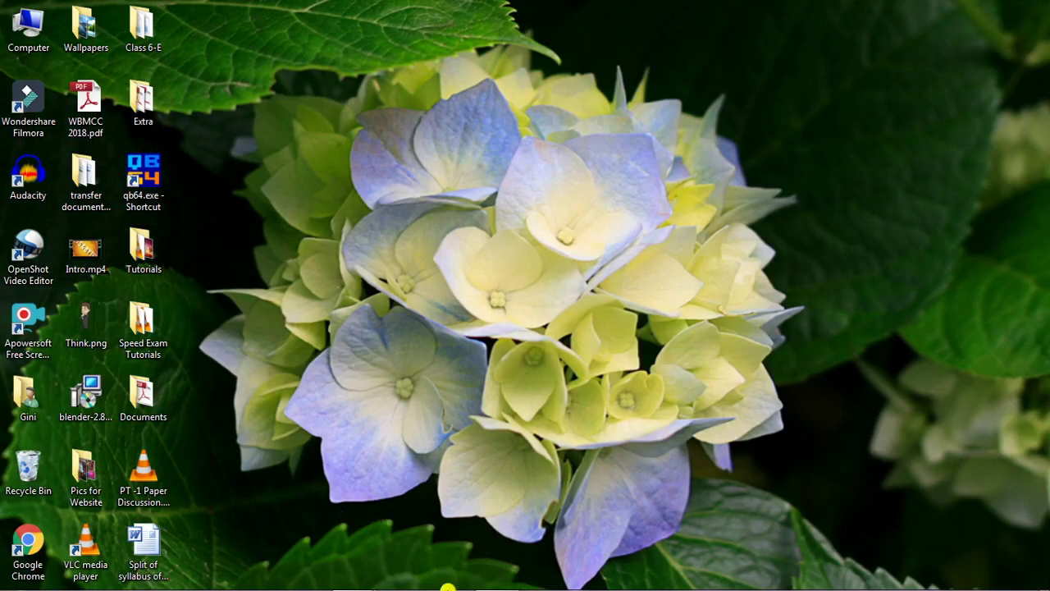
Step: Return to the Sample Pictures folder, set Koala.jpg as the desktop background and reveal the desktop
mouse_move(365, 570)
click(408, 475)
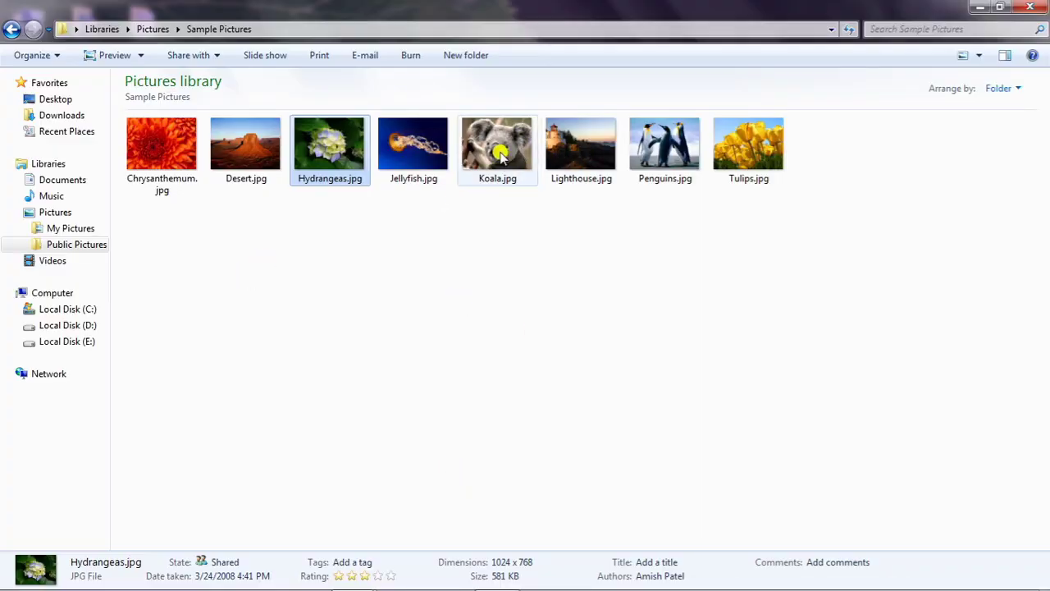
right_click(497, 146)
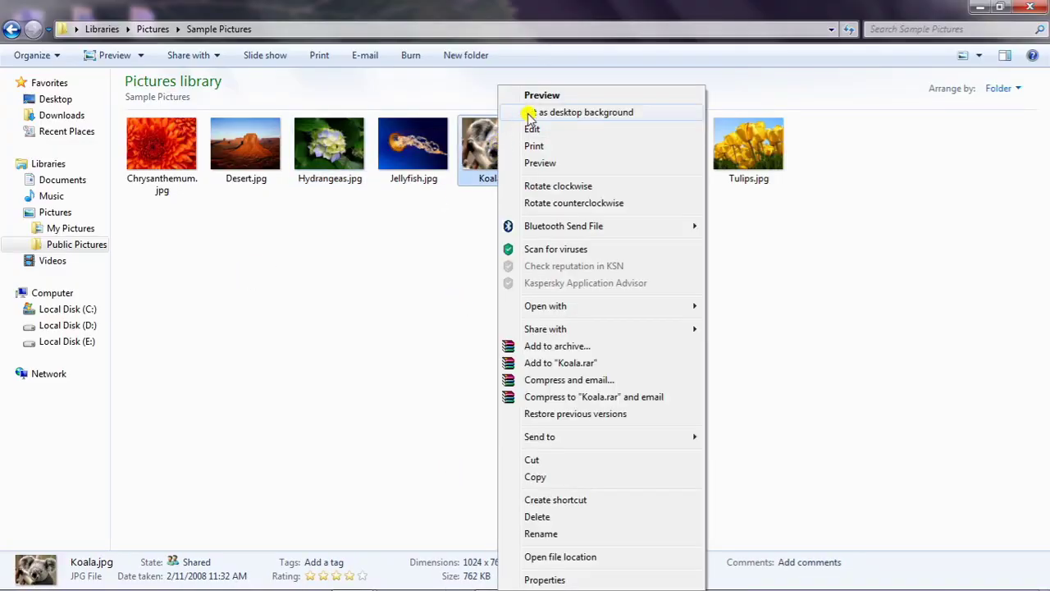
click(529, 115)
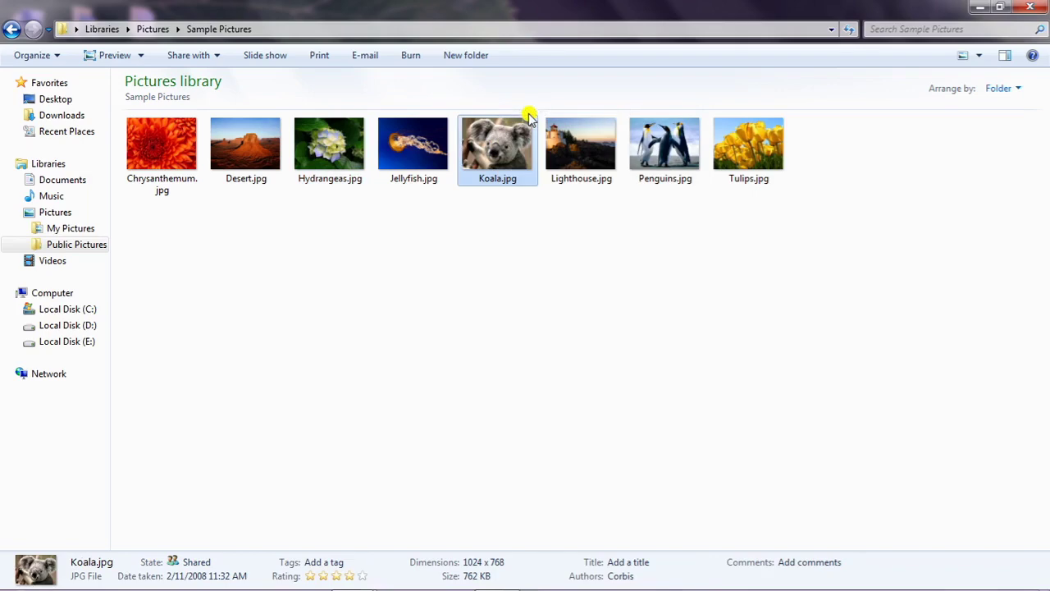
click(988, 6)
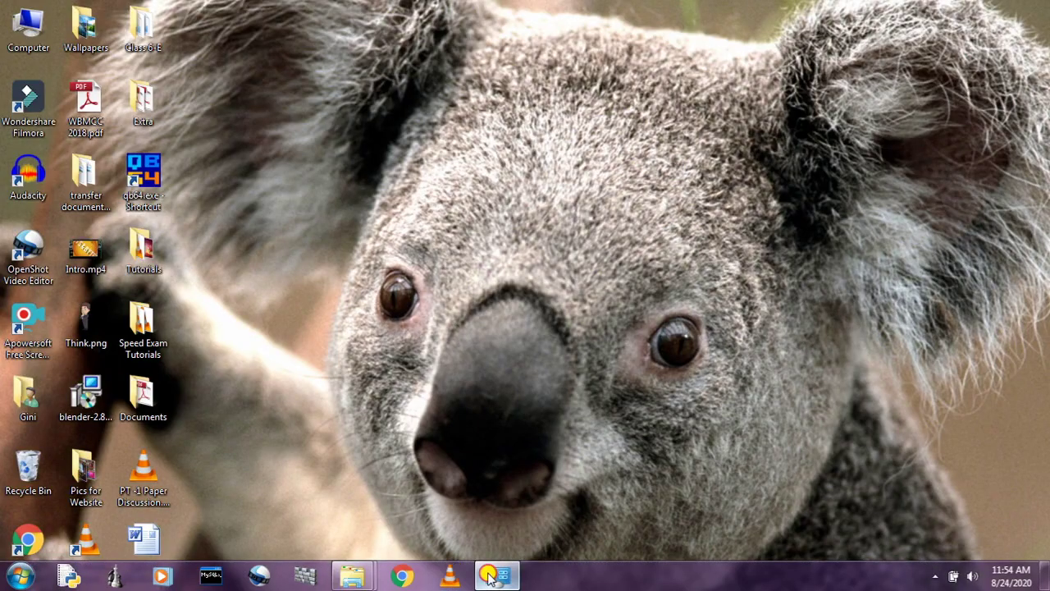
Step: Bring back the Personalization window and open its Window Color settings
click(497, 574)
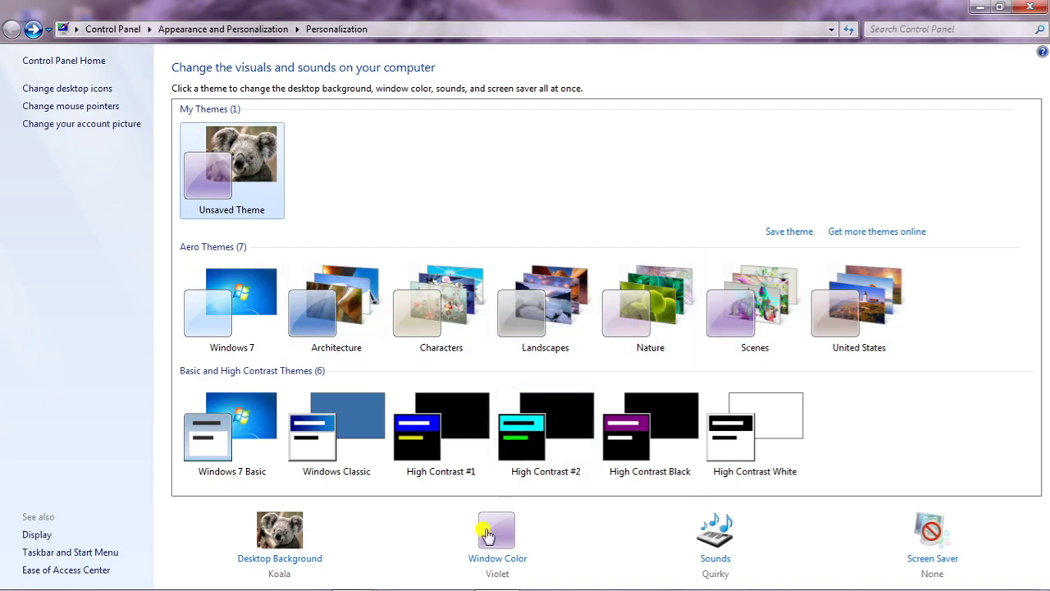
click(499, 559)
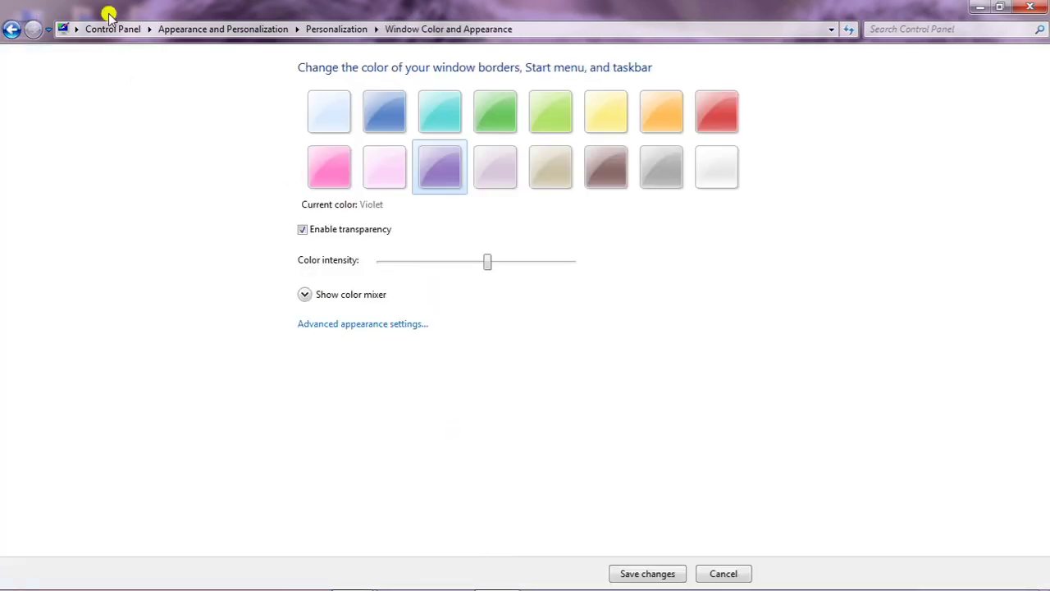
mouse_move(829, 585)
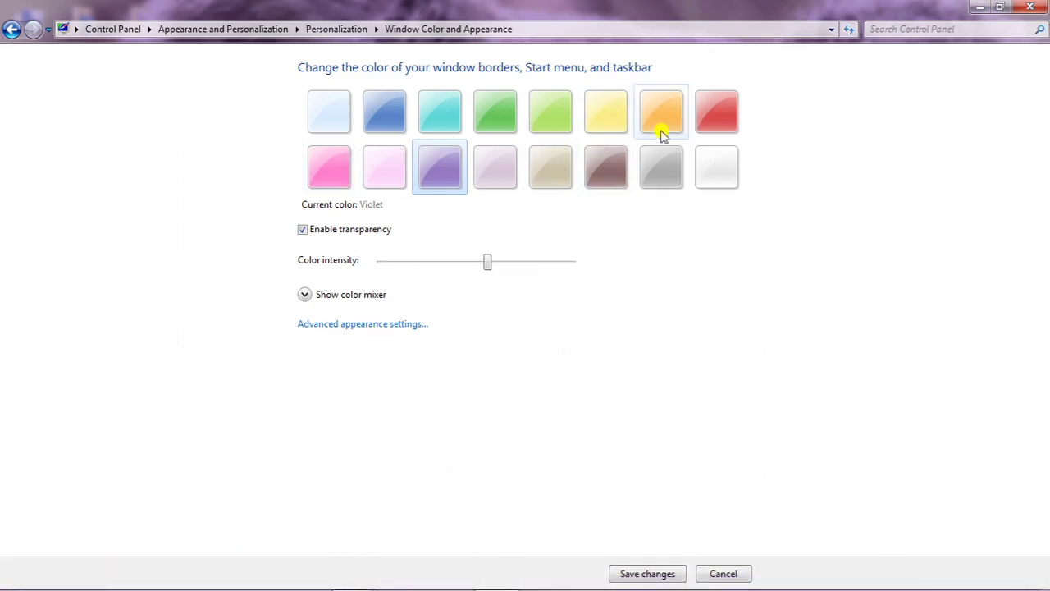
Step: Try the Ruby window color at maximum intensity and green at both maximum and reduced intensity
click(712, 115)
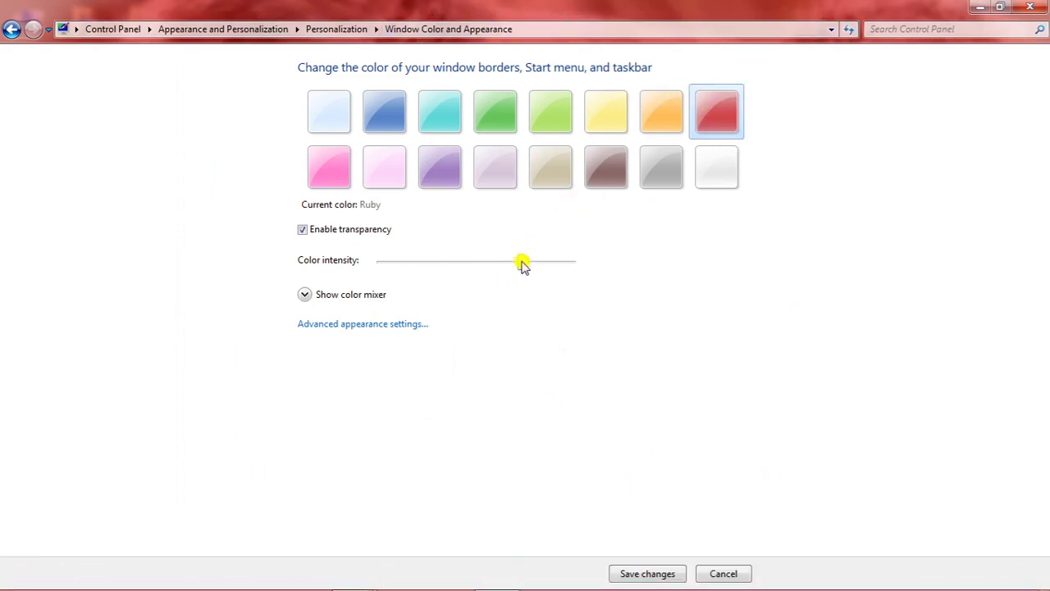
drag(522, 263, 572, 263)
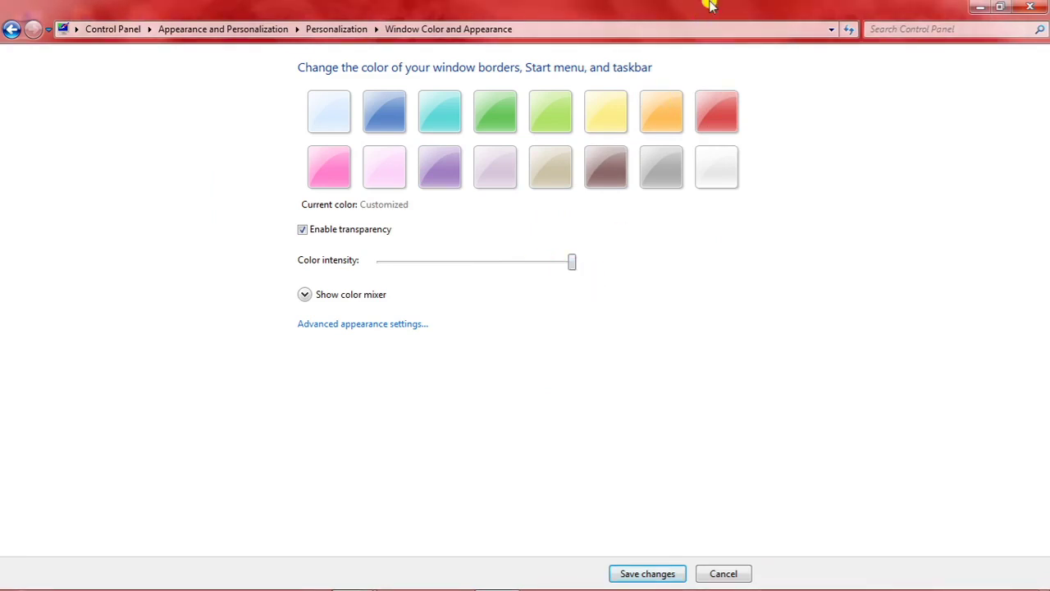
click(502, 125)
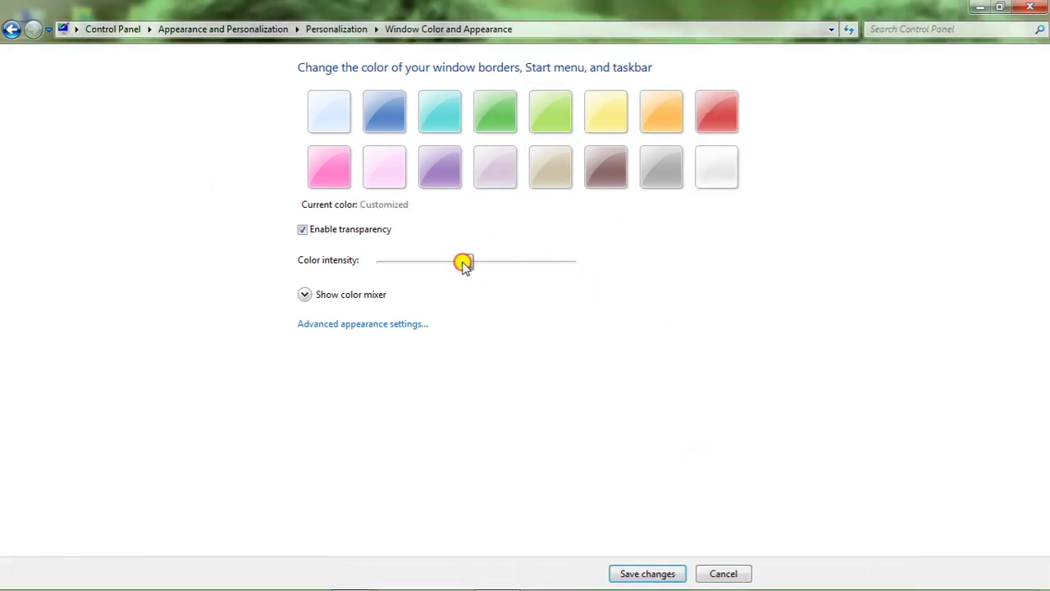
drag(457, 261, 585, 264)
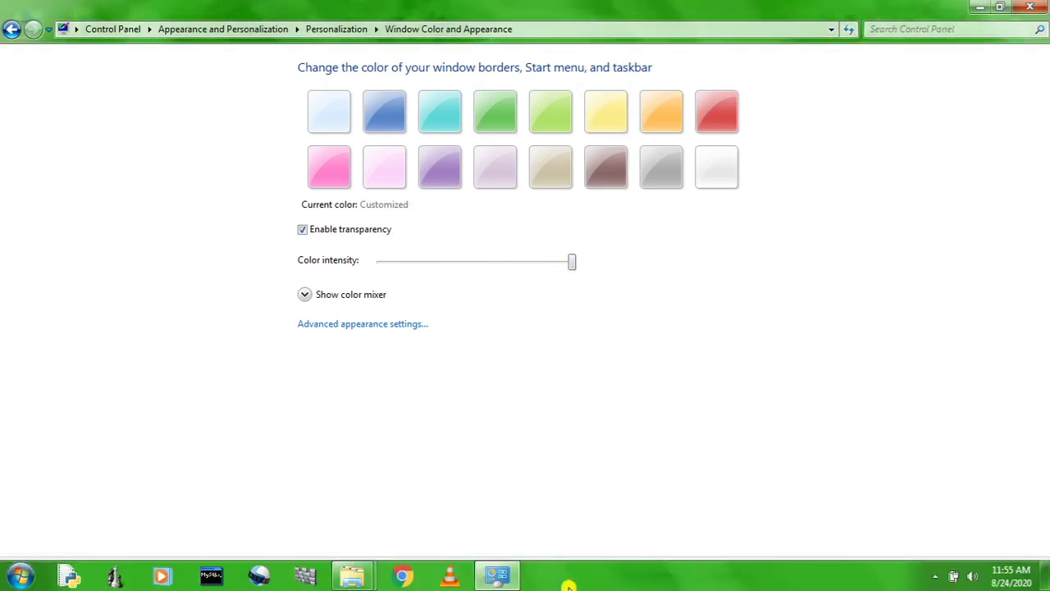
drag(569, 268, 449, 274)
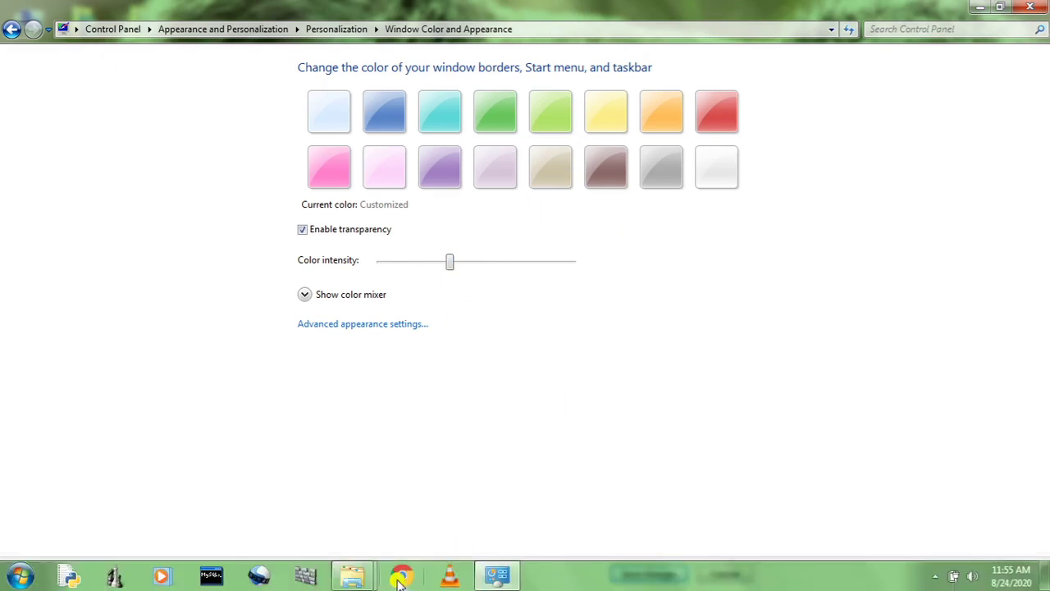
Step: Set the window color to Ruby with the color intensity lowered to slightly above the middle, and save the changes
click(723, 102)
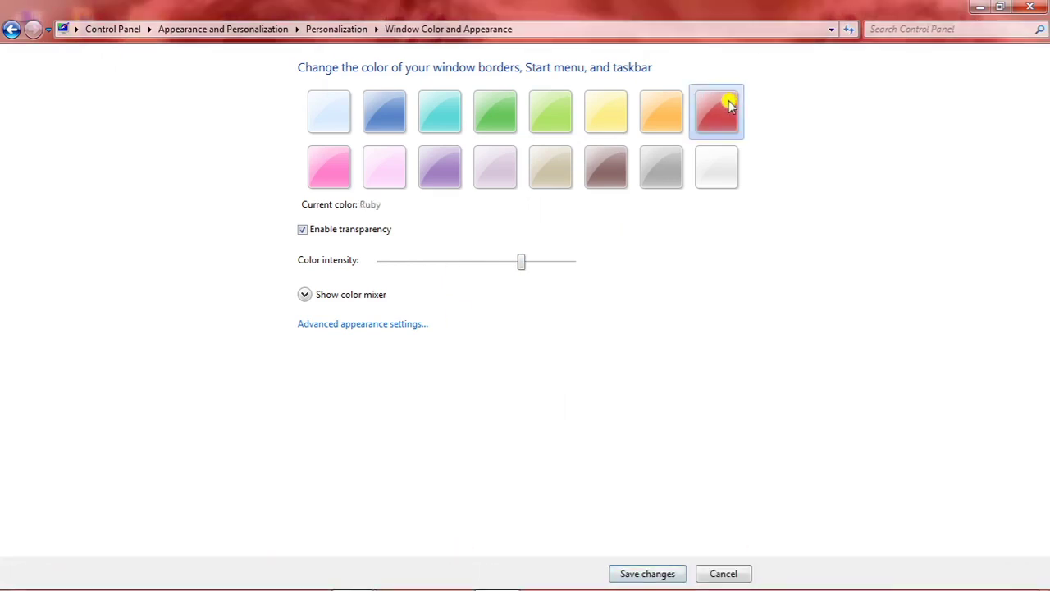
drag(520, 265, 489, 281)
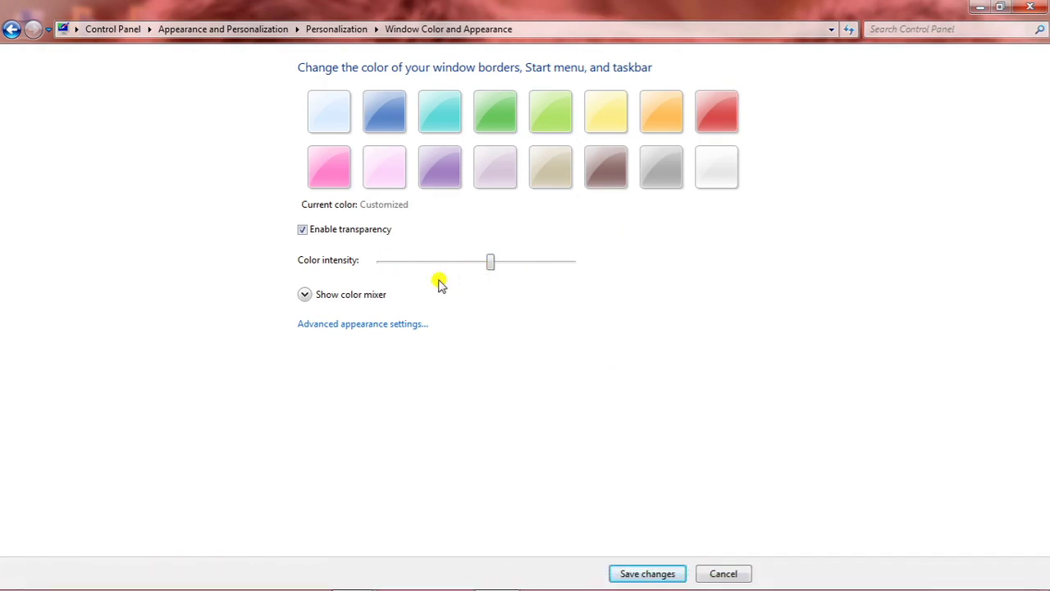
click(648, 574)
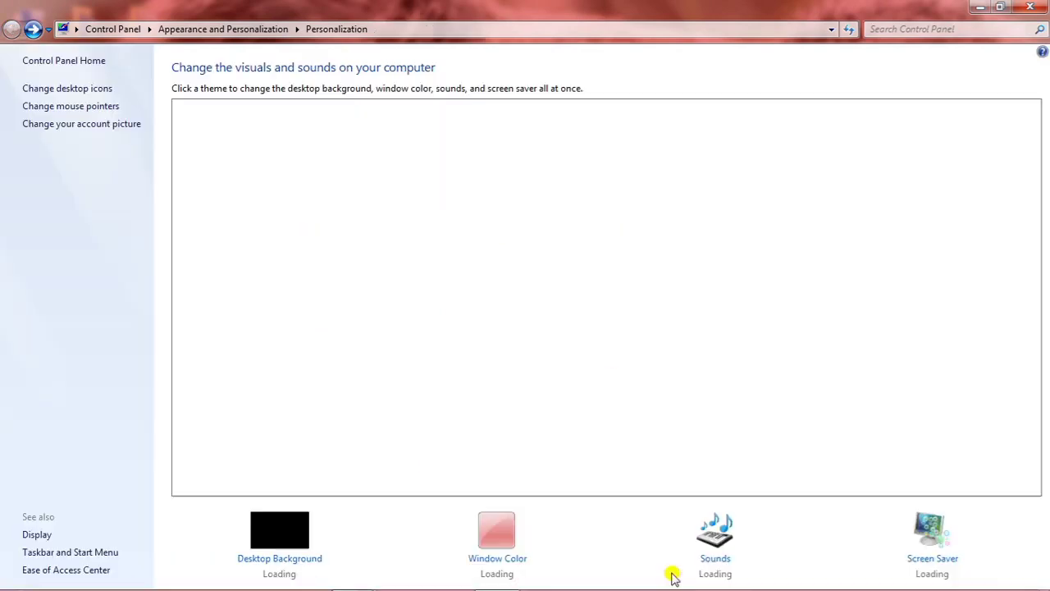
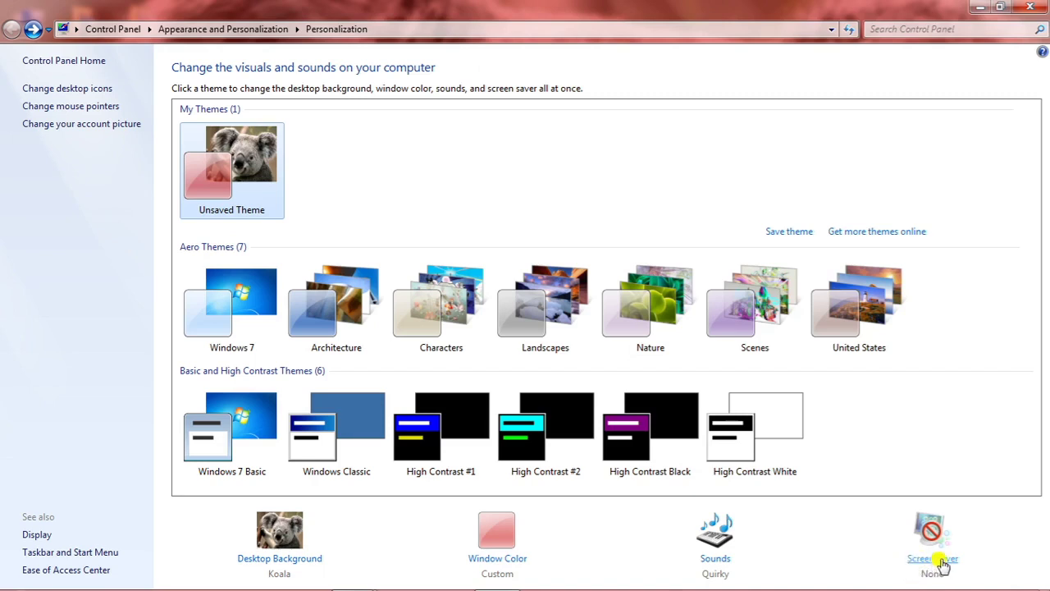
Step: Open the Screen Saver settings and move the dialog to the middle of the screen
click(935, 559)
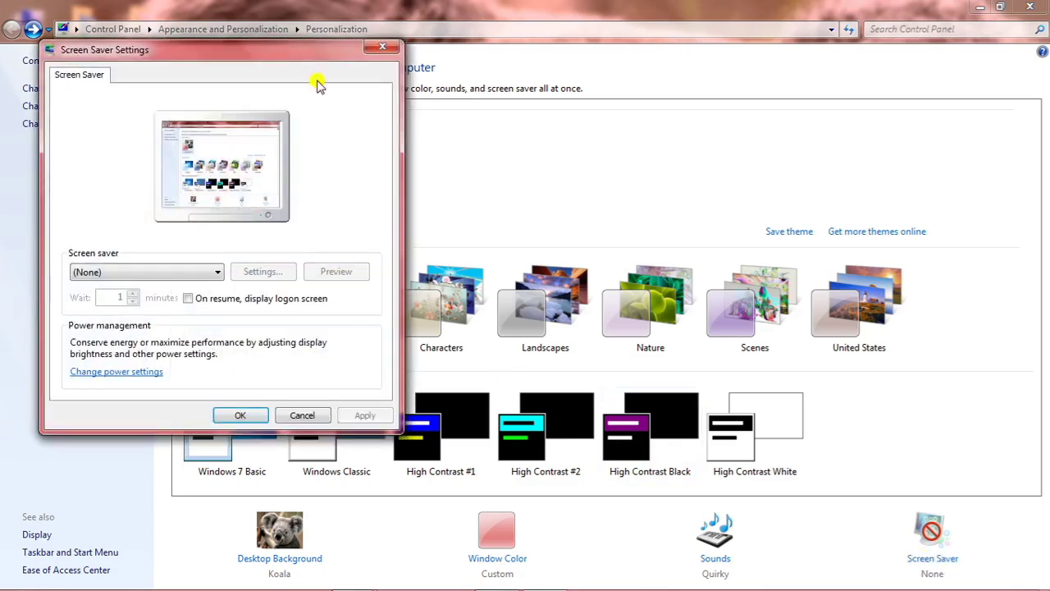
drag(332, 47, 639, 81)
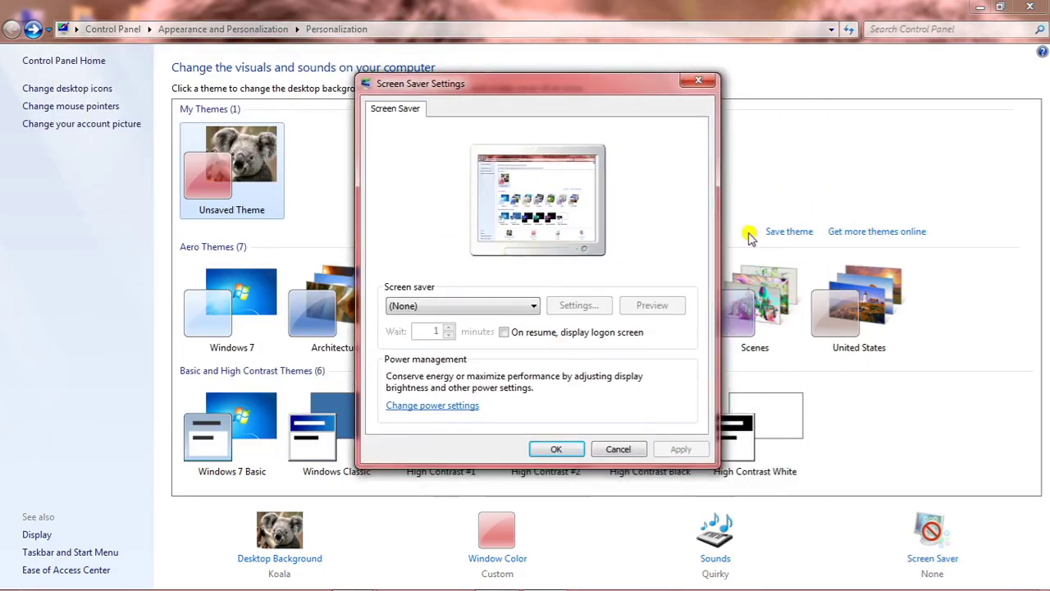
Step: Select the Bubbles screen saver, preview it full screen and end the preview
click(492, 305)
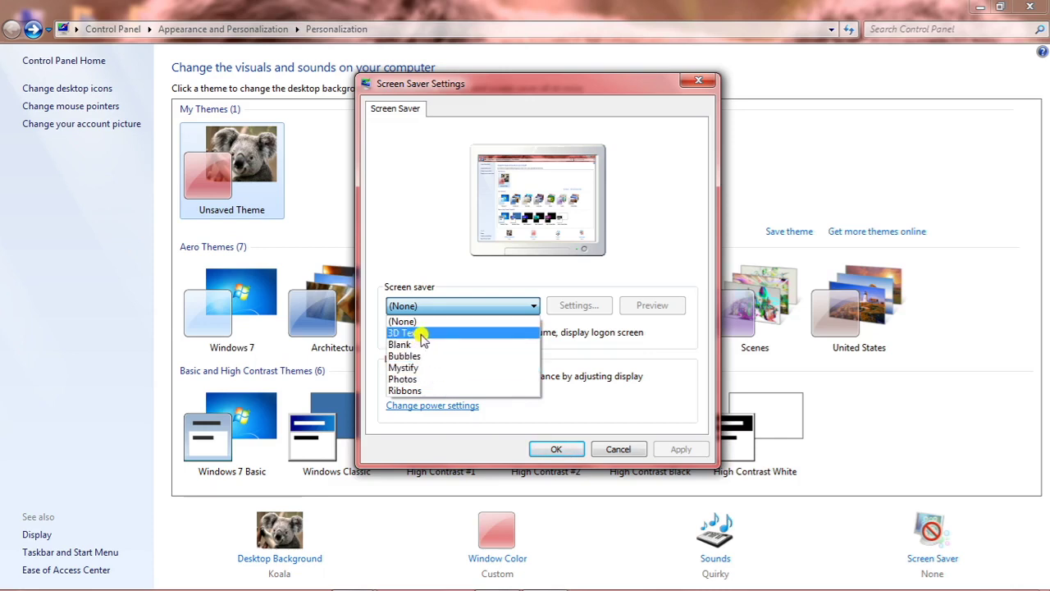
click(407, 356)
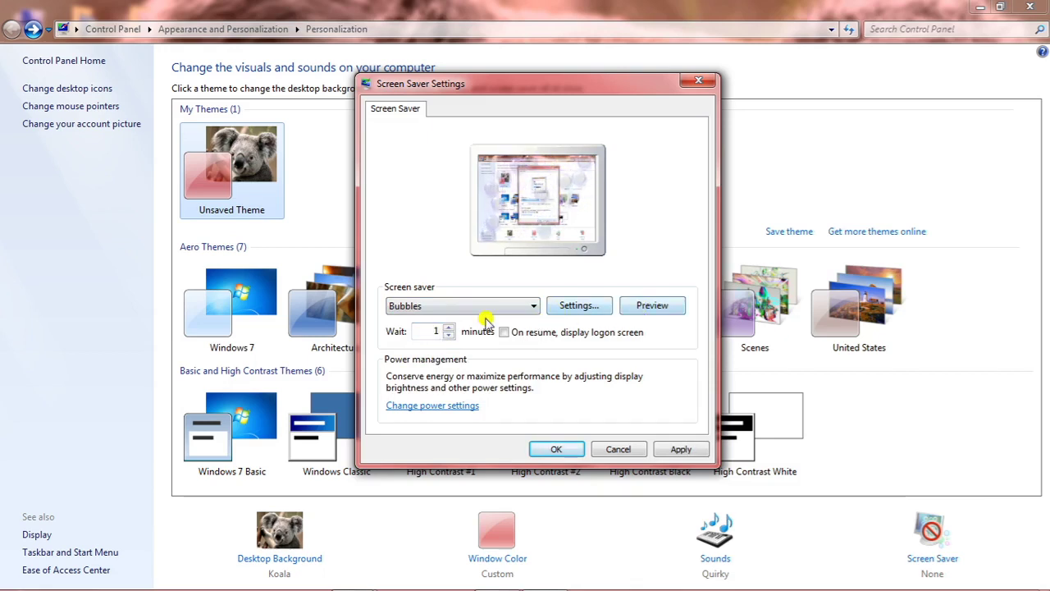
click(629, 307)
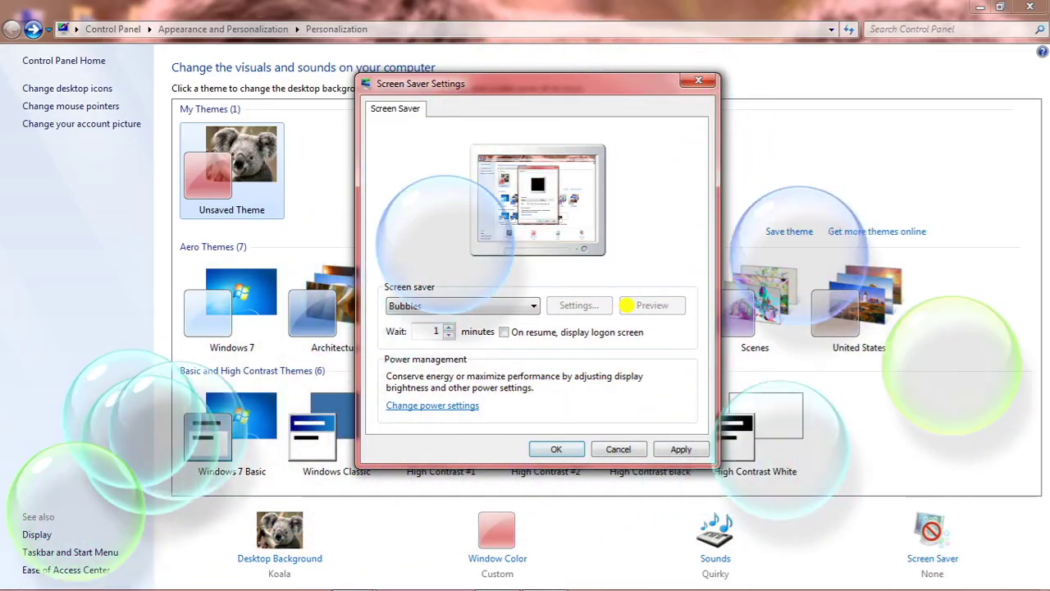
click(387, 156)
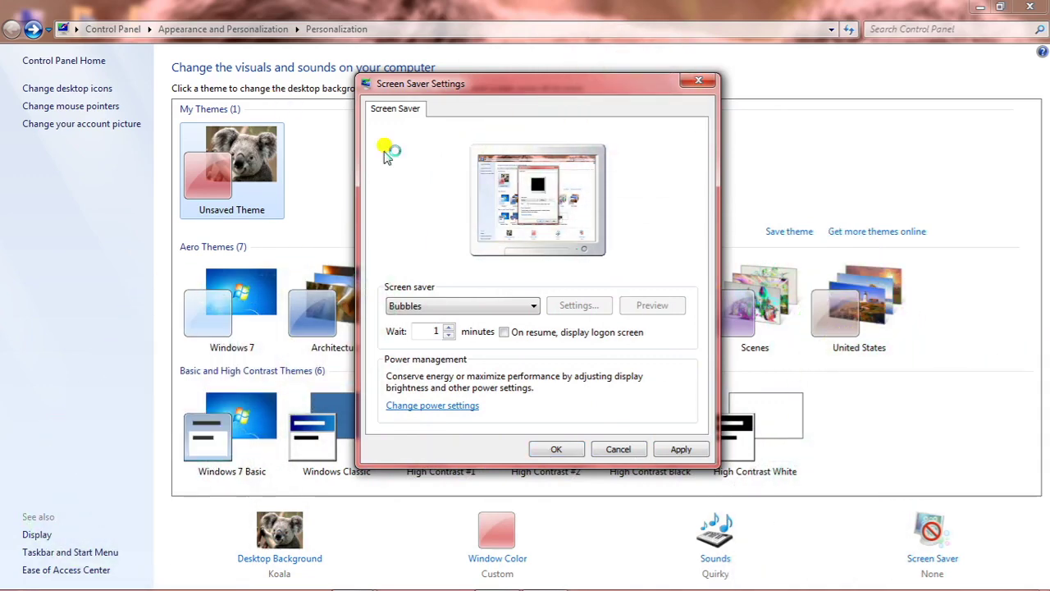
Step: Choose the 3D Text screen saver and set its custom text to "students"
click(480, 305)
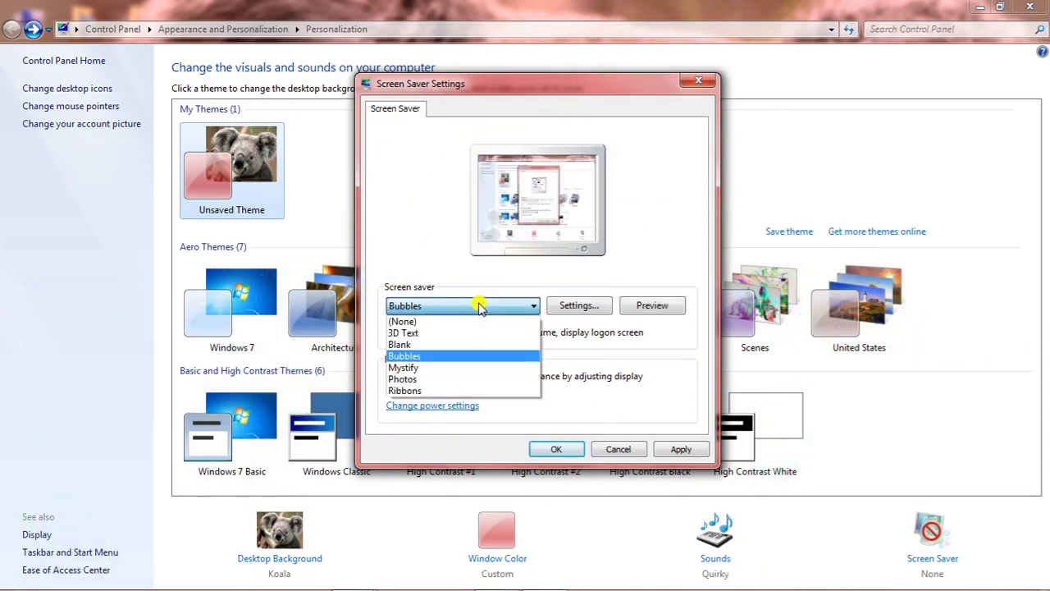
click(439, 333)
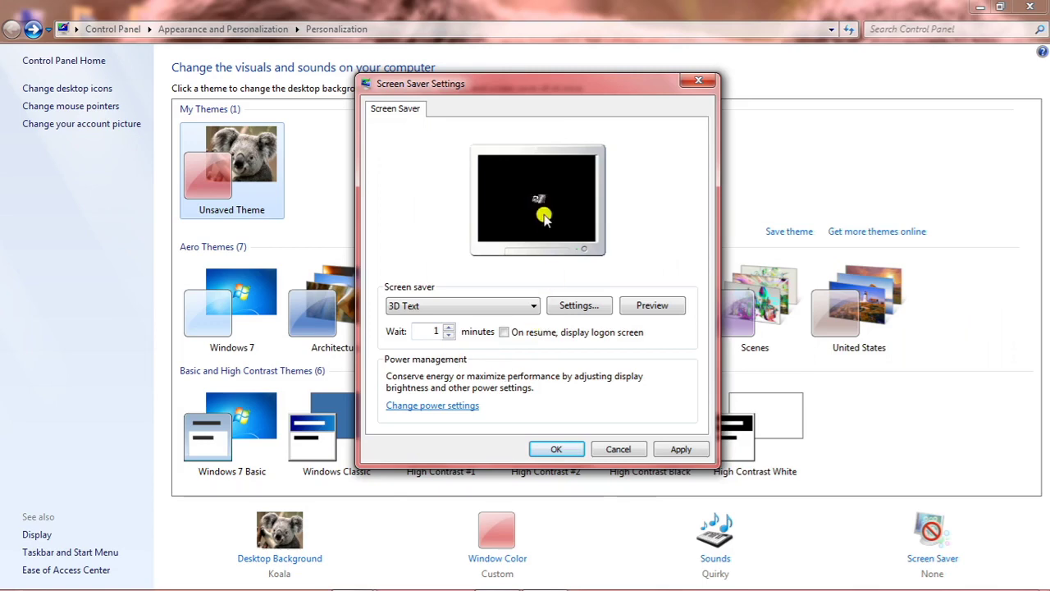
click(580, 305)
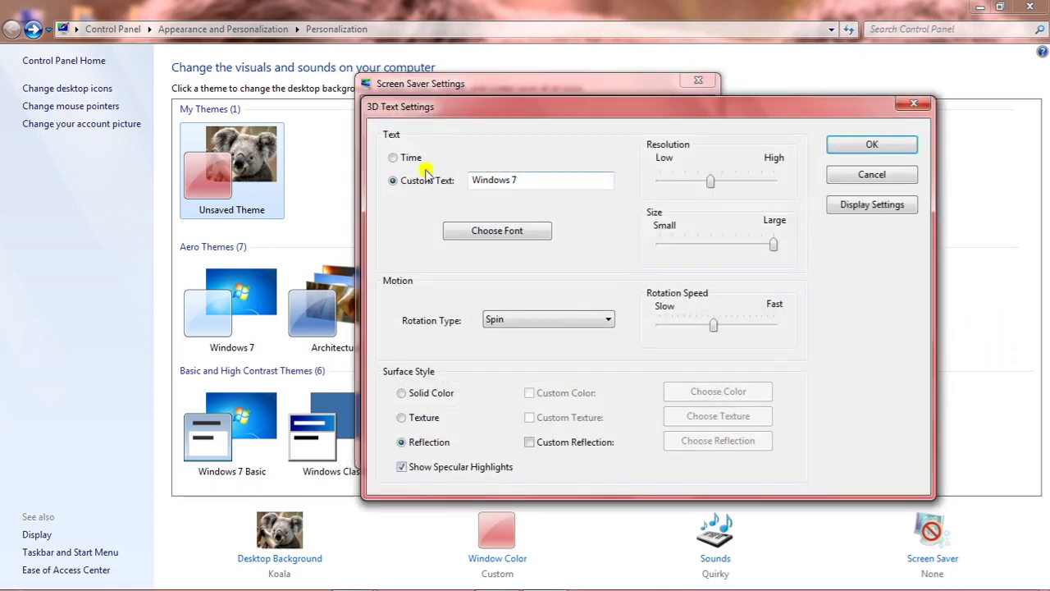
drag(532, 182, 443, 178)
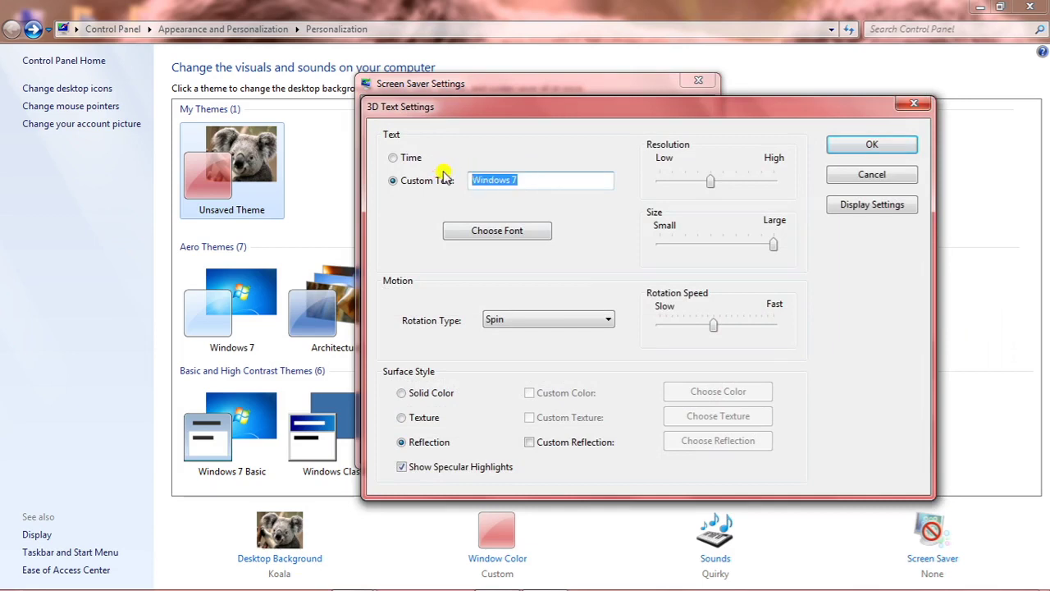
text(students)
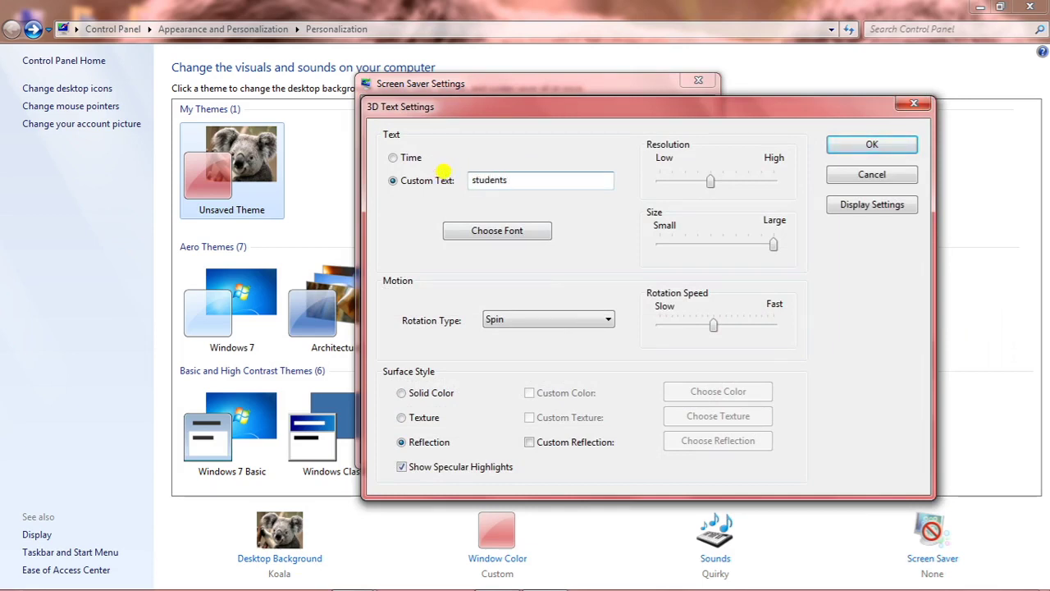
click(882, 147)
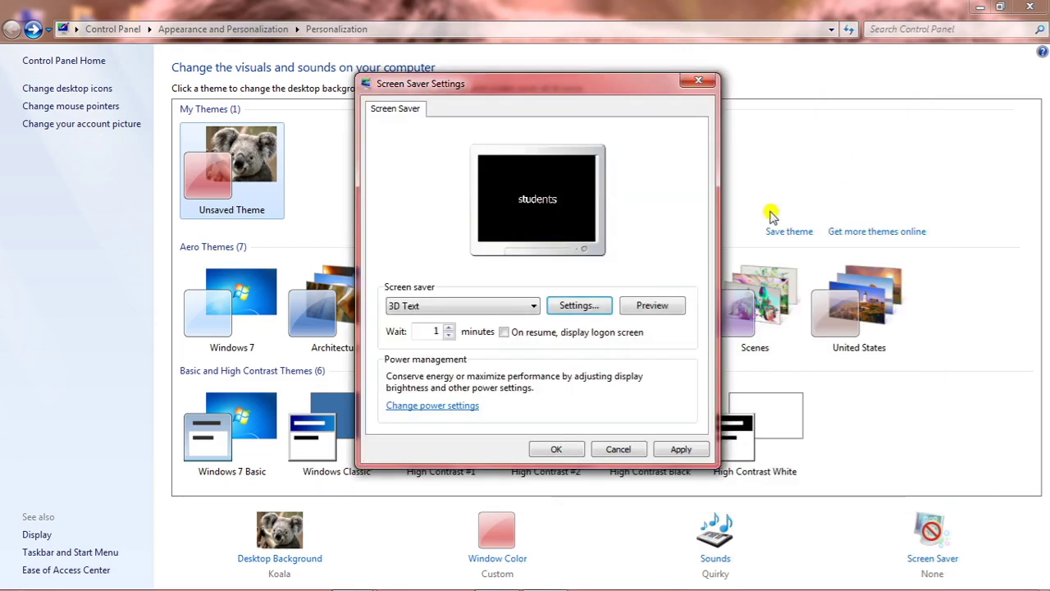
Step: Preview the 3D Text screen saver, and choose Mystify instead, previewing it full screen and applying it
click(652, 305)
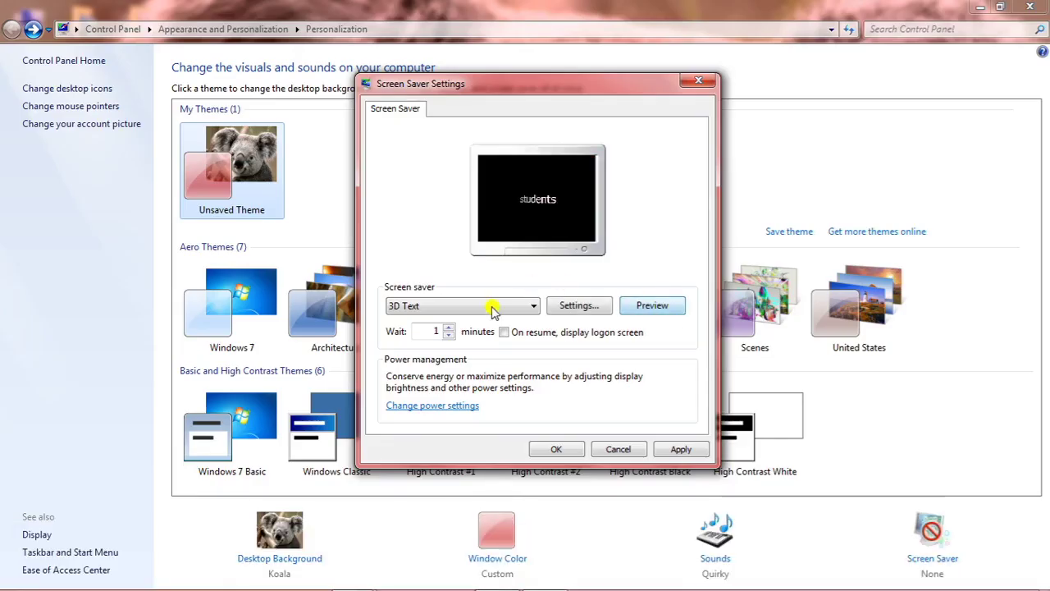
click(490, 308)
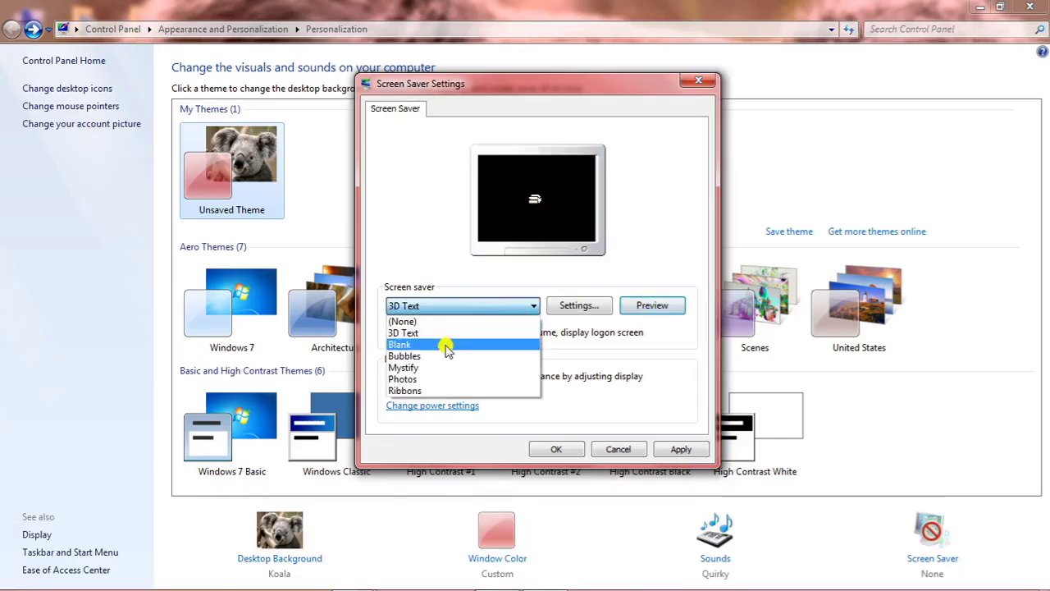
click(434, 368)
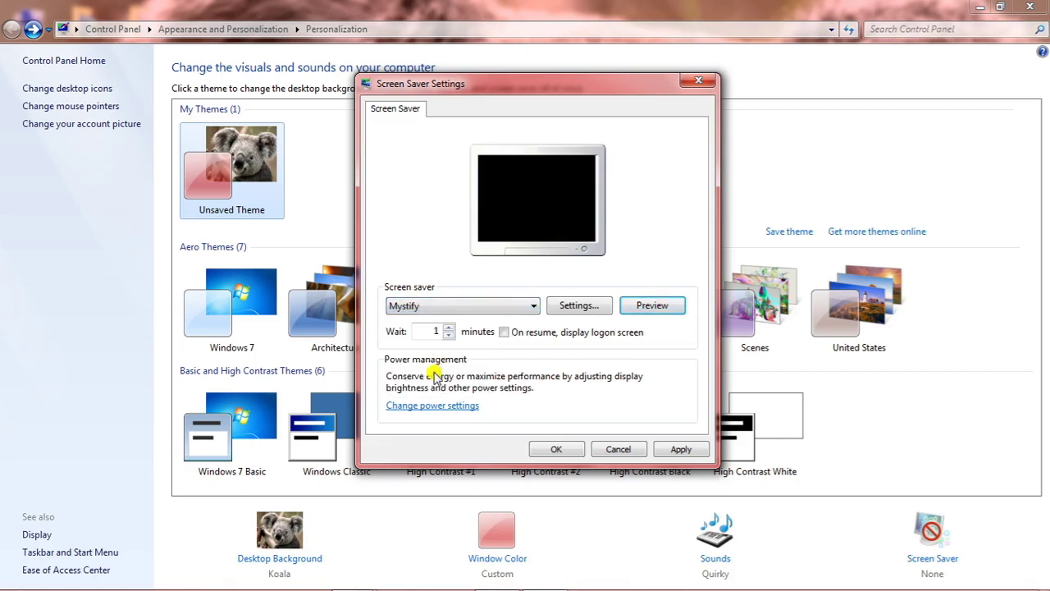
click(673, 305)
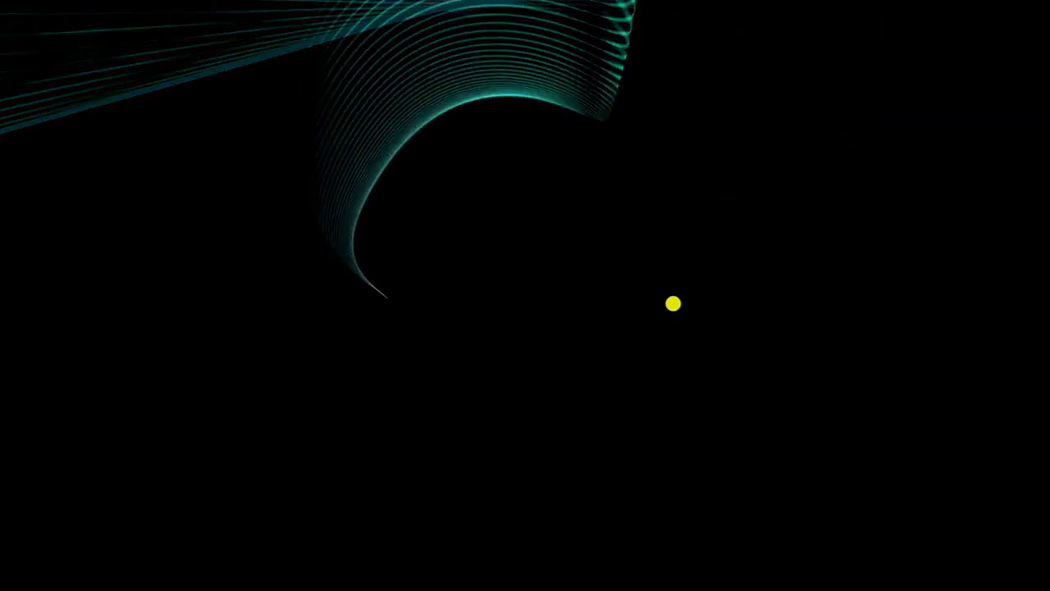
click(672, 305)
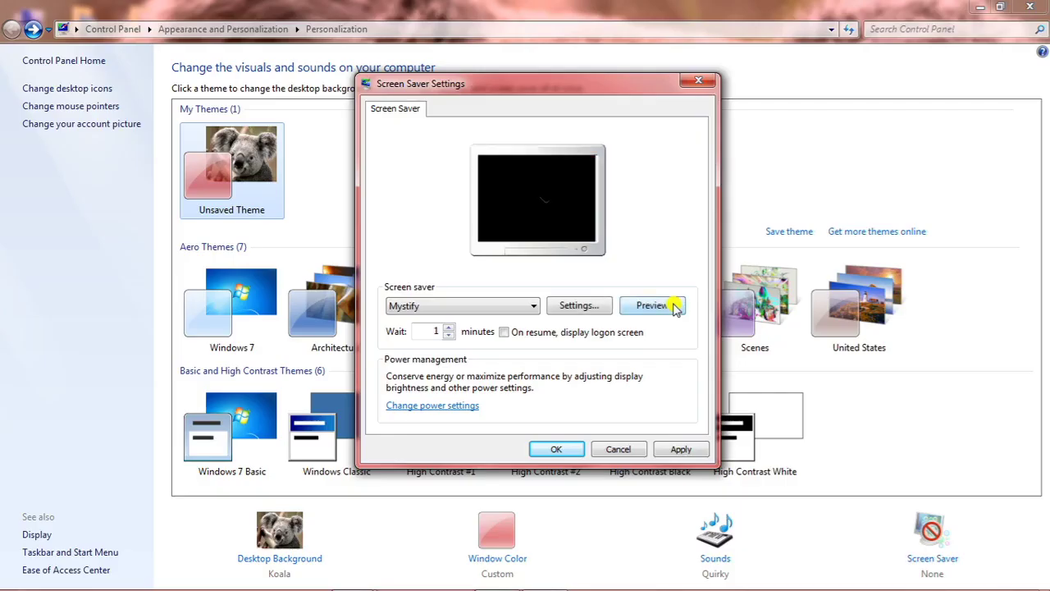
click(674, 452)
click(550, 448)
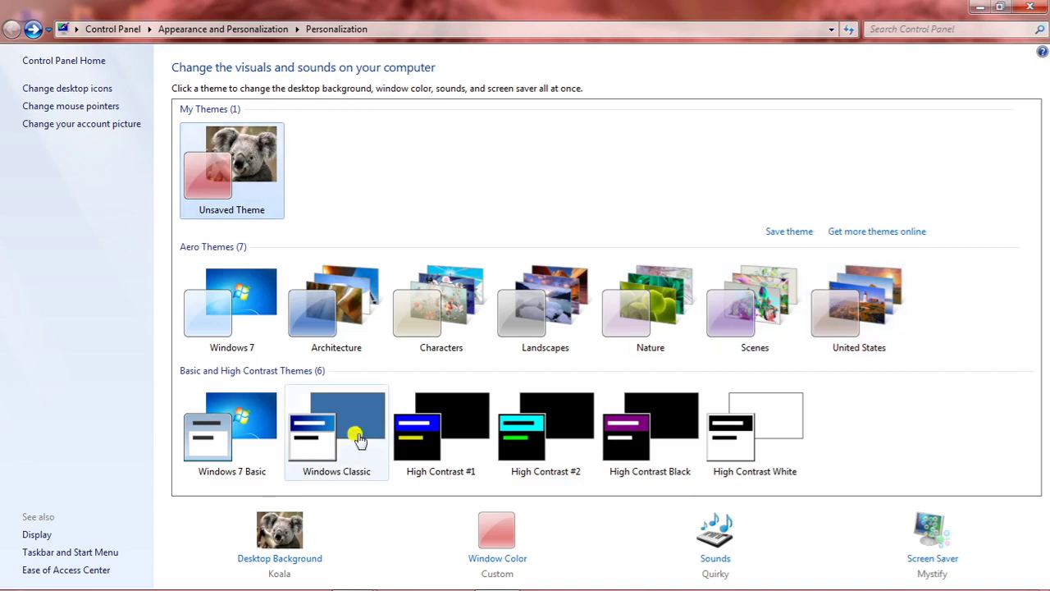
Step: Apply the Windows 7 Aero theme, look at it on the desktop and bring back the Personalization window
click(259, 283)
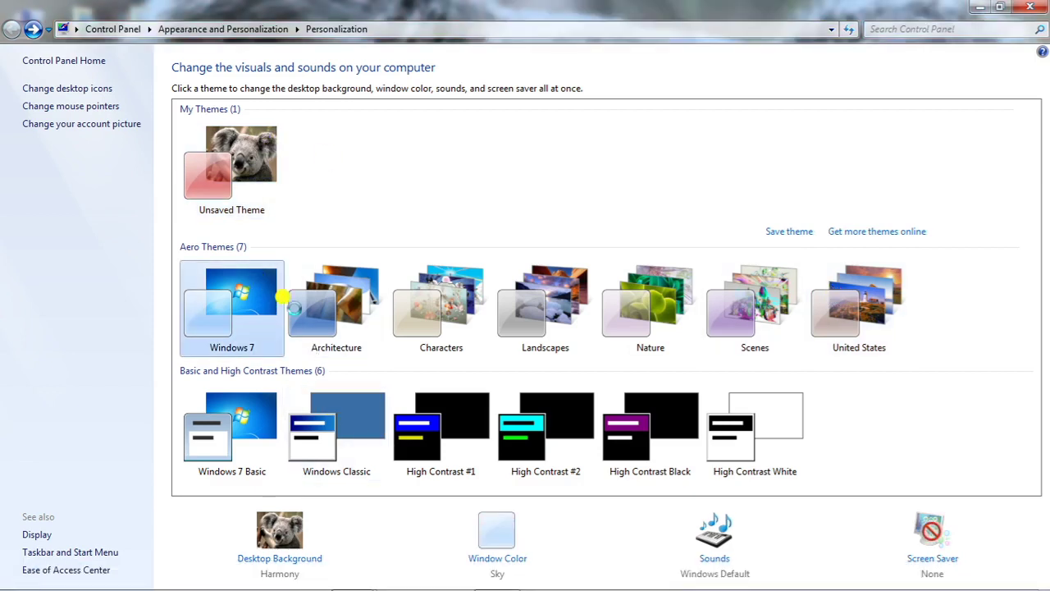
click(979, 7)
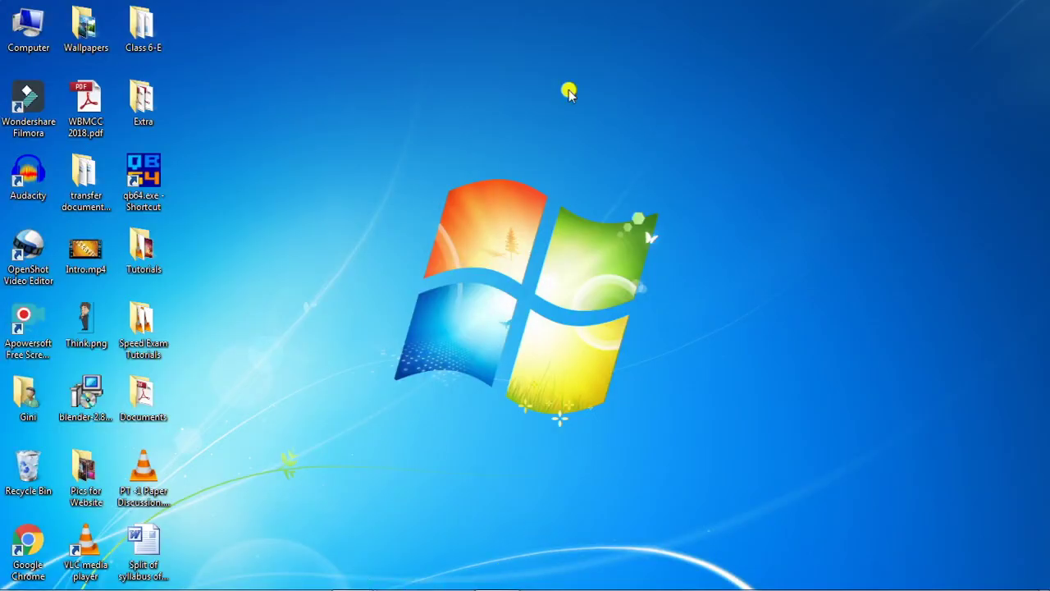
mouse_move(497, 574)
click(465, 525)
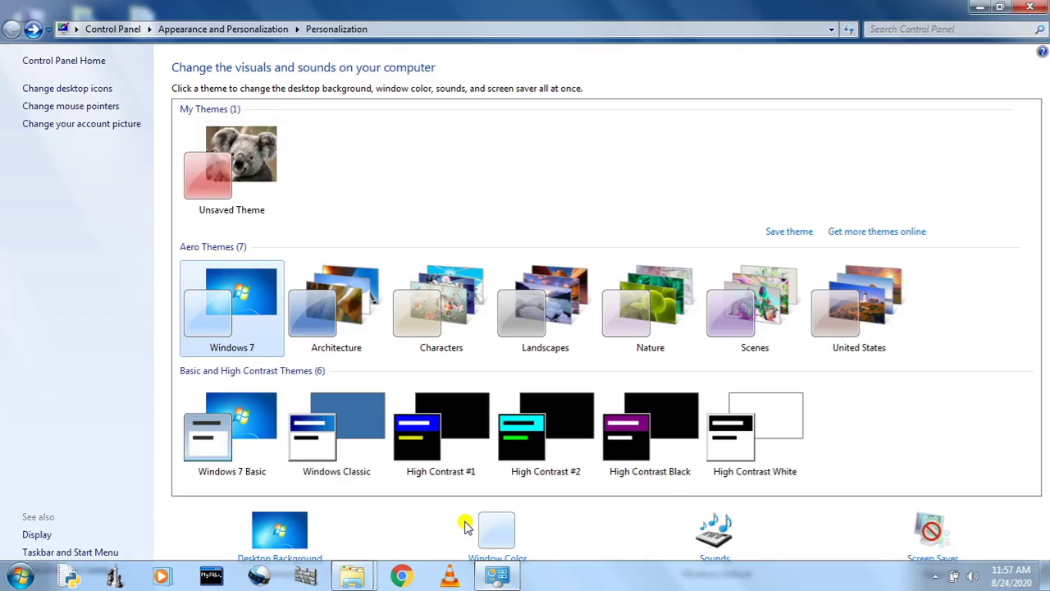
Step: Apply the Architecture theme and advance through its background pictures three times on the desktop
click(353, 312)
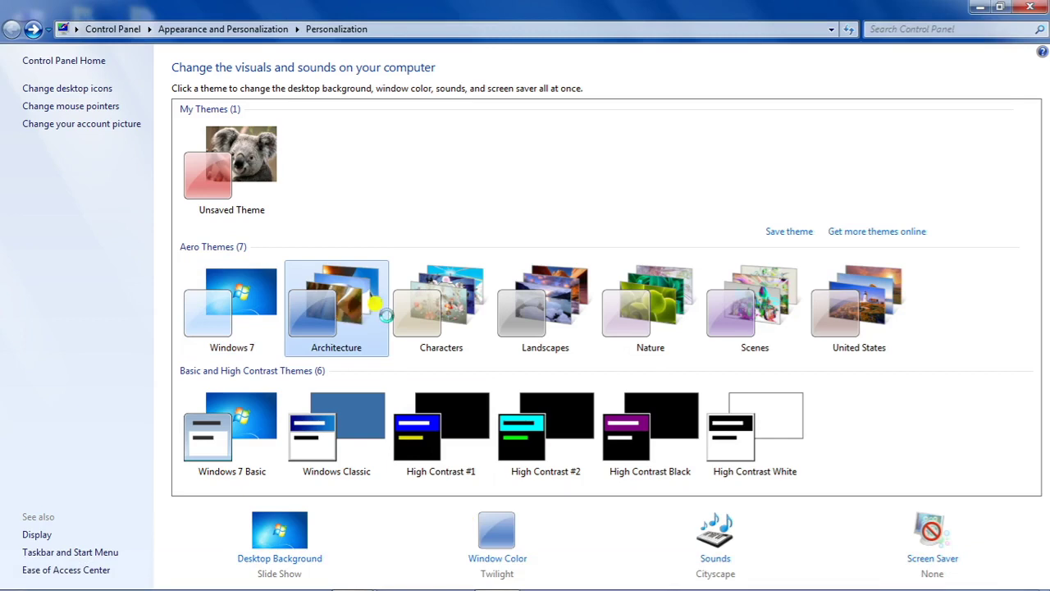
click(976, 8)
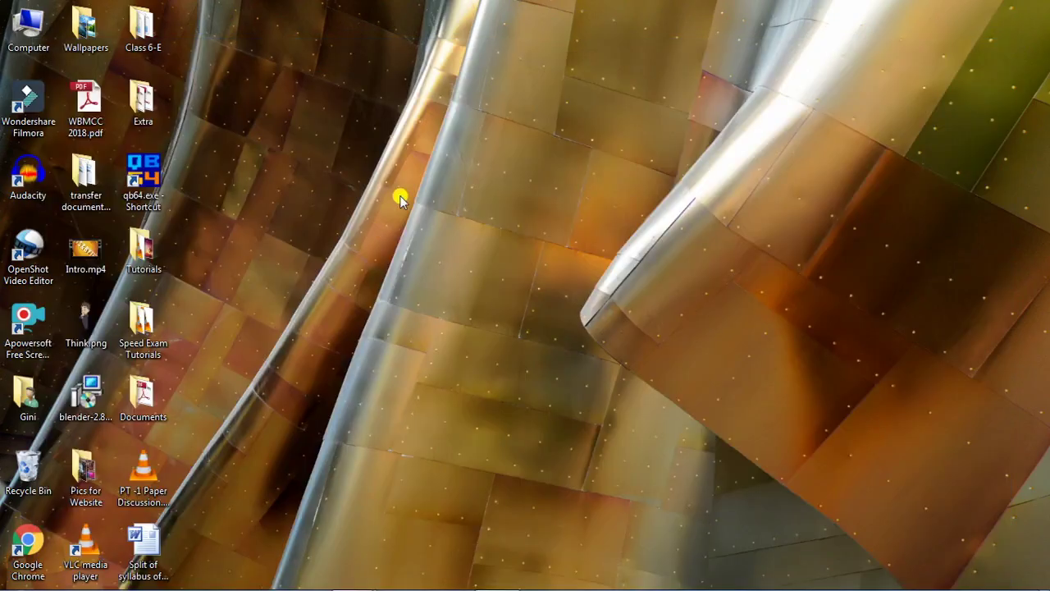
right_click(416, 141)
click(509, 254)
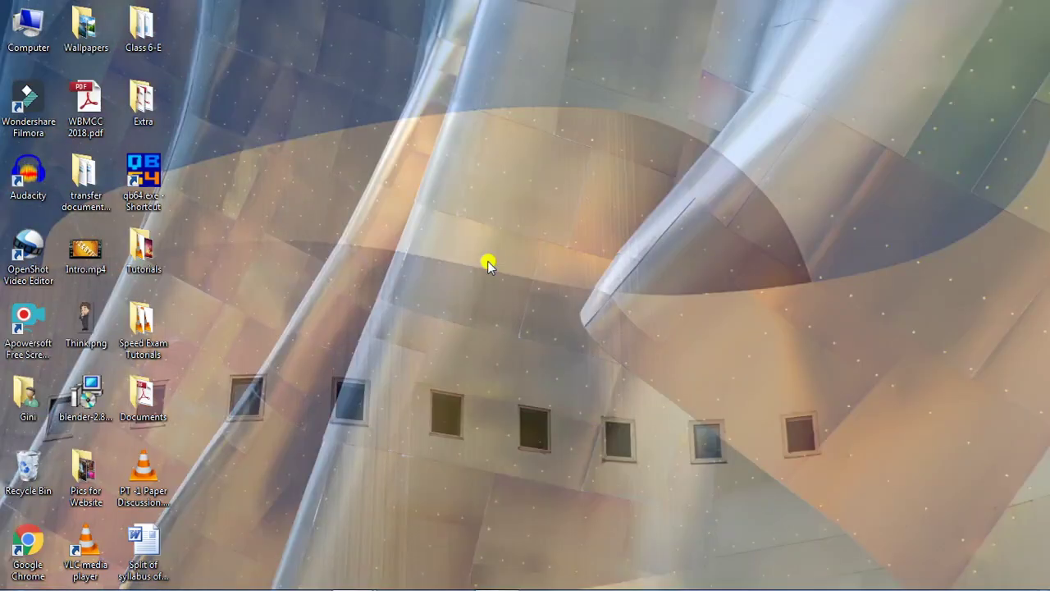
right_click(424, 188)
click(507, 307)
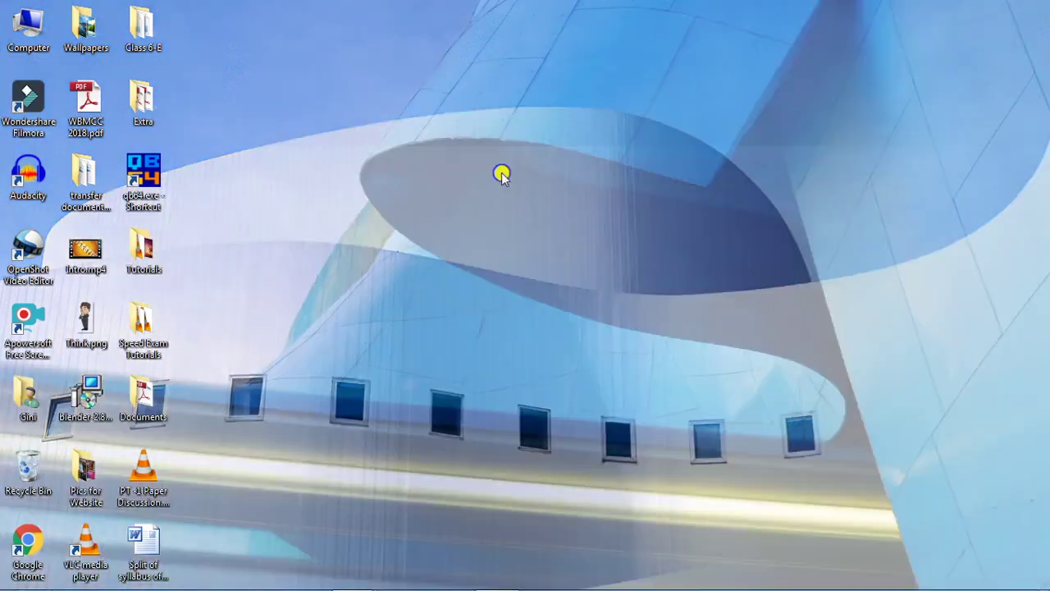
right_click(502, 175)
click(557, 291)
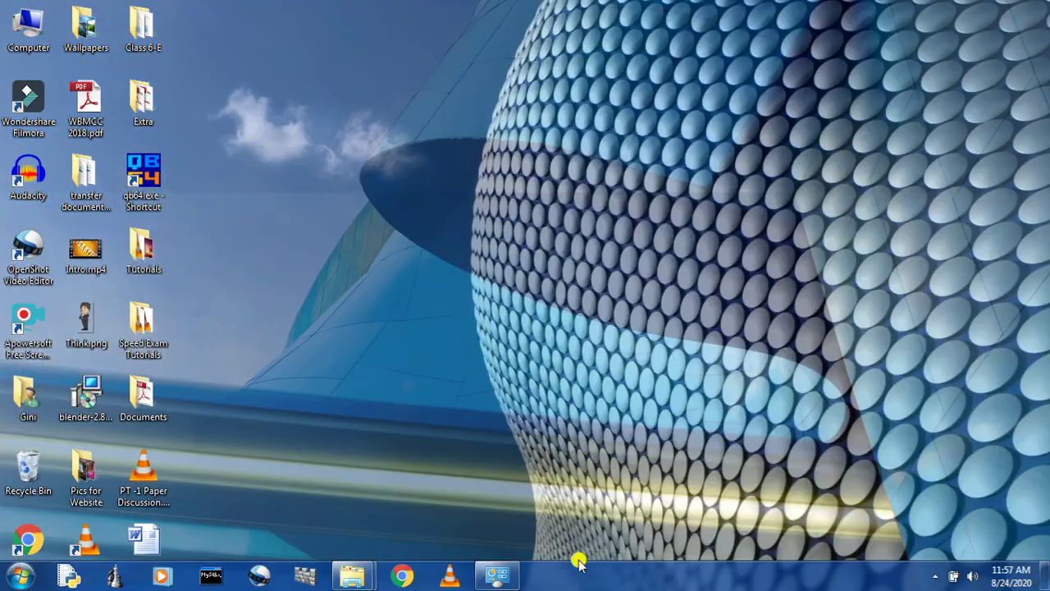
Step: Apply the Characters theme from the Personalization window and advance its desktop background picture twice
click(496, 574)
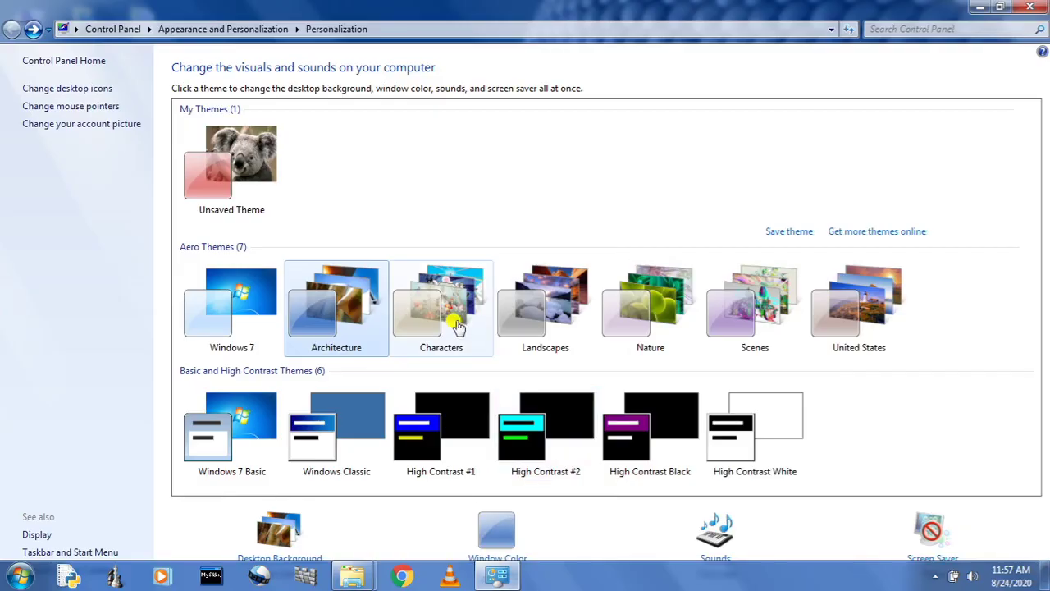
click(456, 302)
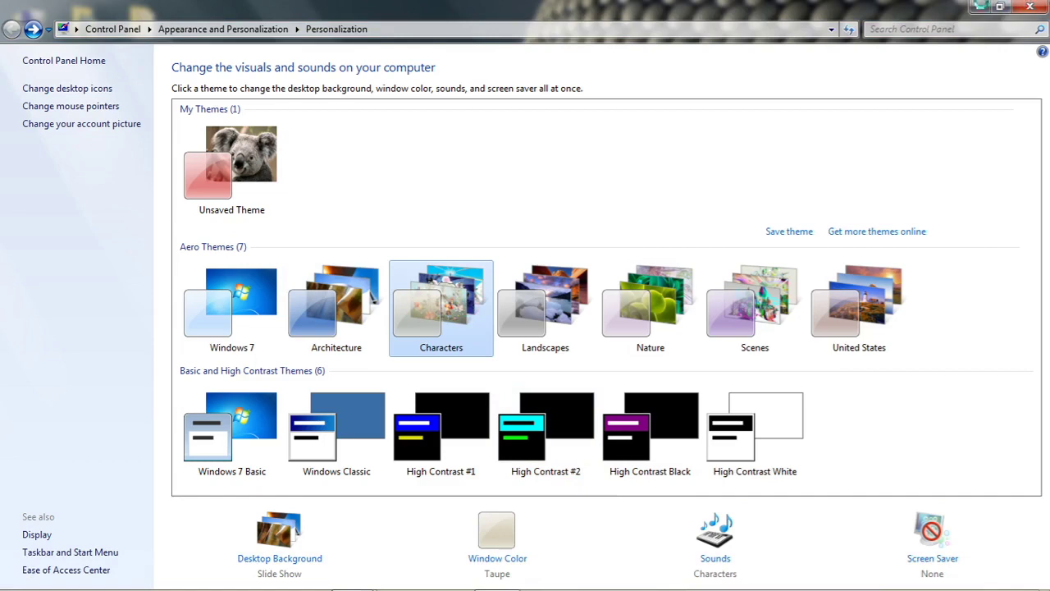
click(977, 7)
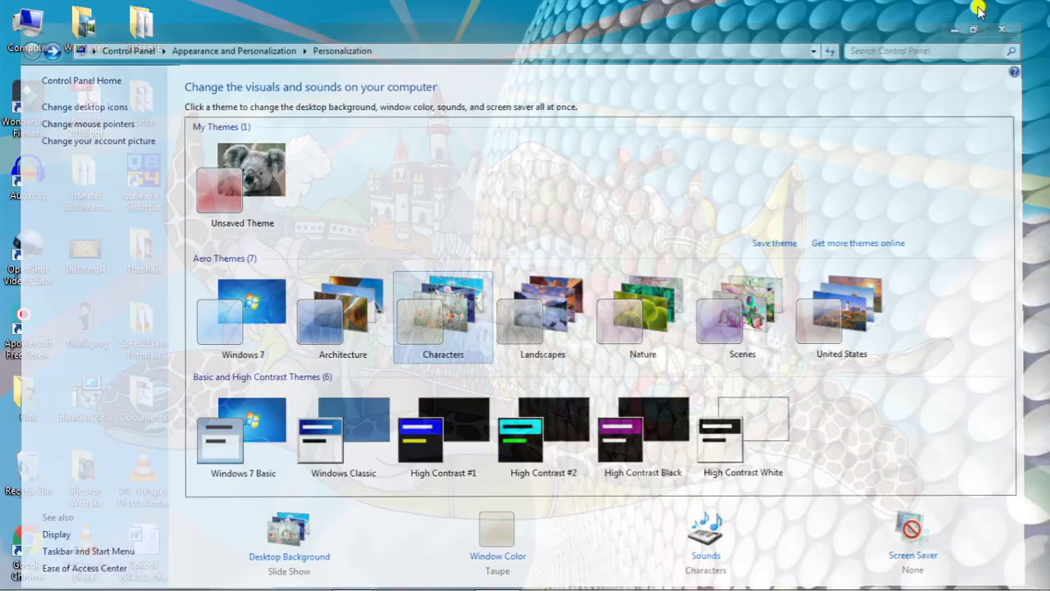
right_click(563, 135)
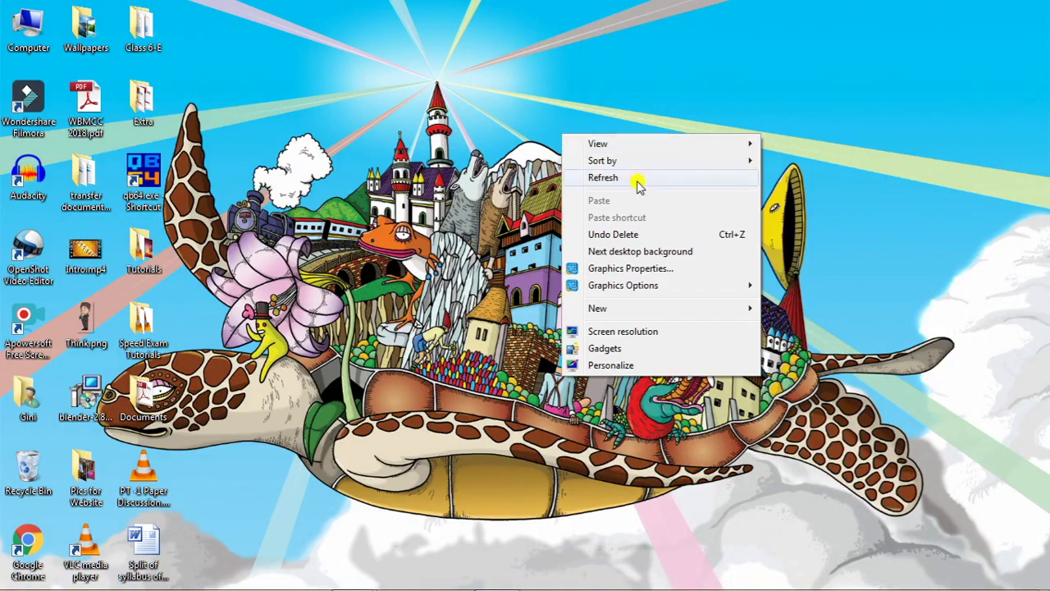
click(654, 252)
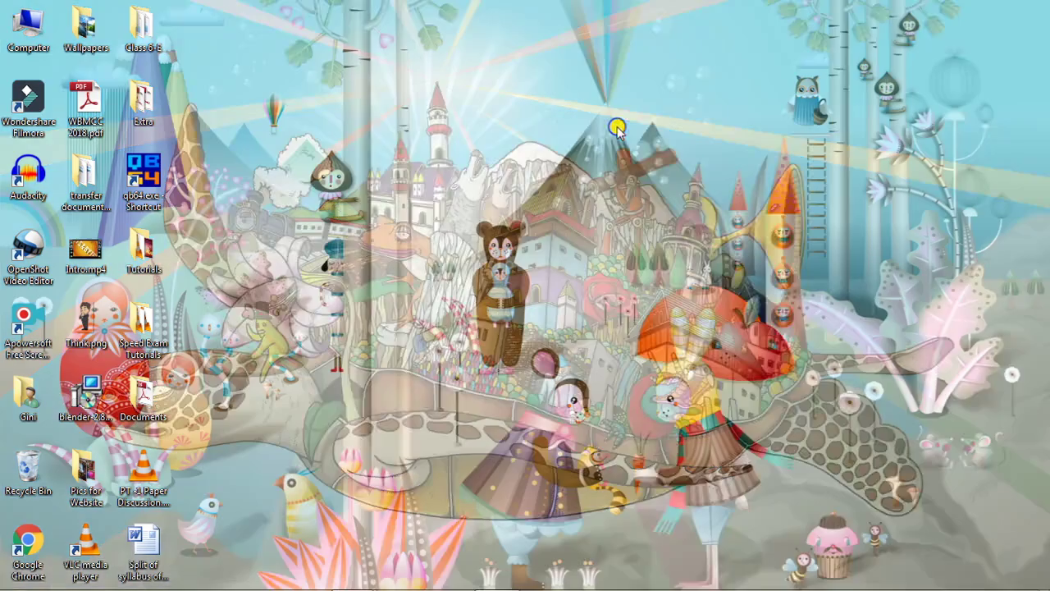
right_click(618, 128)
click(682, 243)
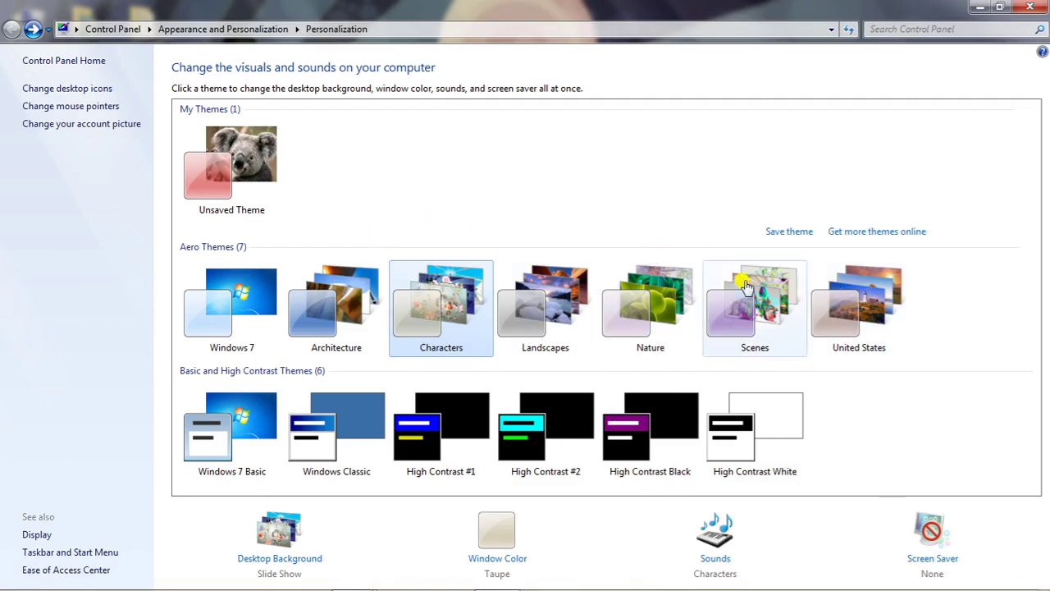
Step: Apply the United States theme and close the Personalization window
click(845, 279)
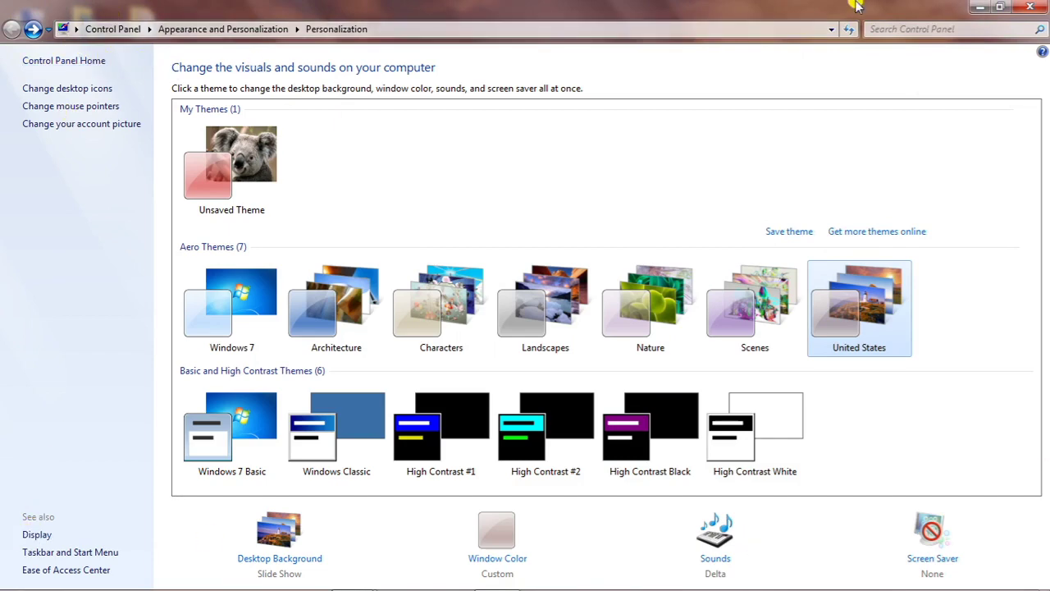
click(1032, 6)
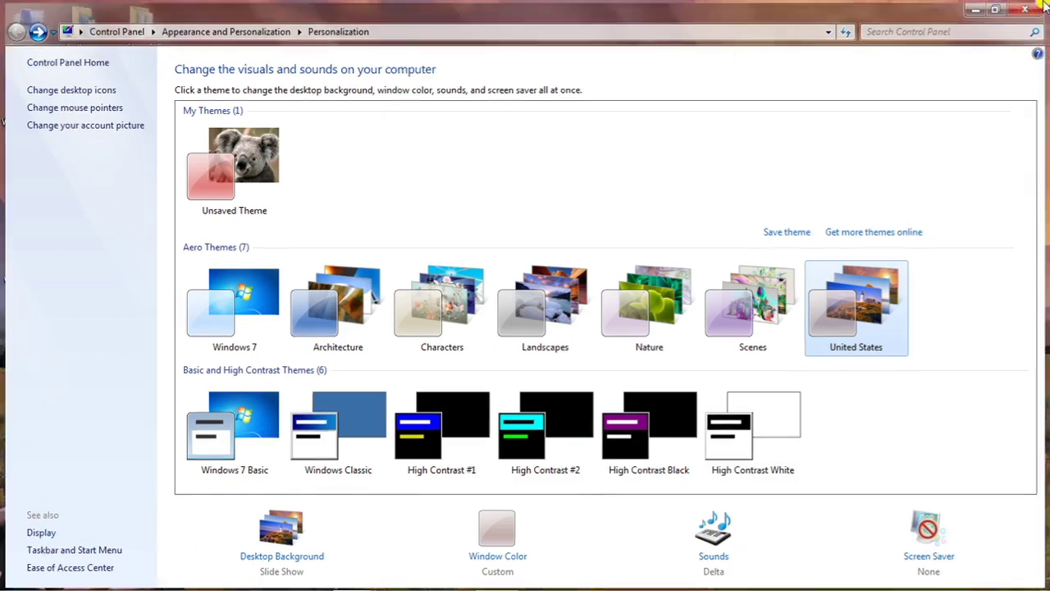
Step: Add the Calendar, Clock and Picture Puzzle gadgets to the desktop and close the gadget gallery
mouse_move(57, 584)
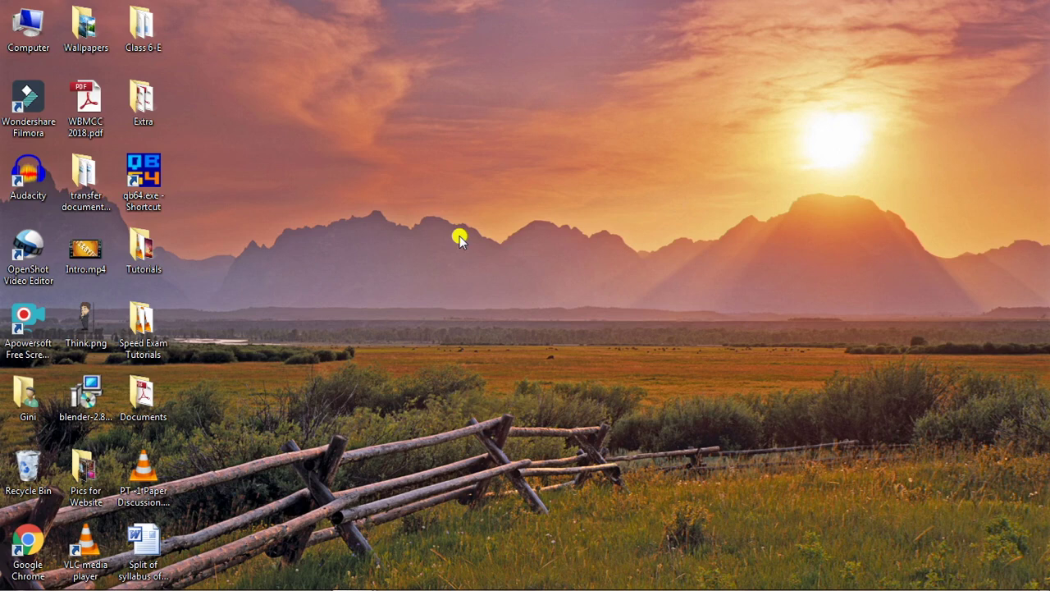
right_click(449, 131)
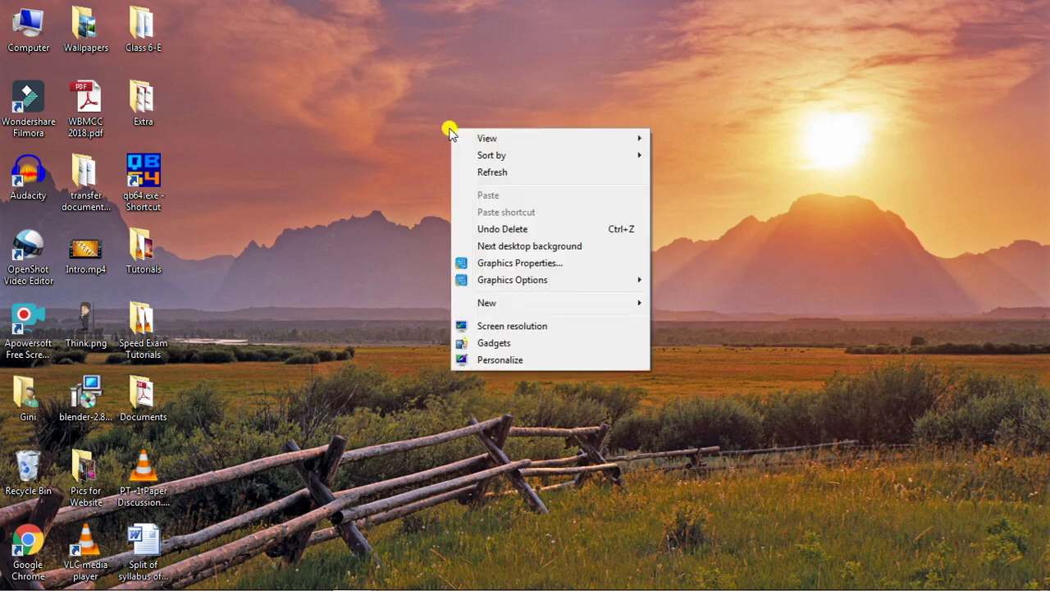
click(526, 343)
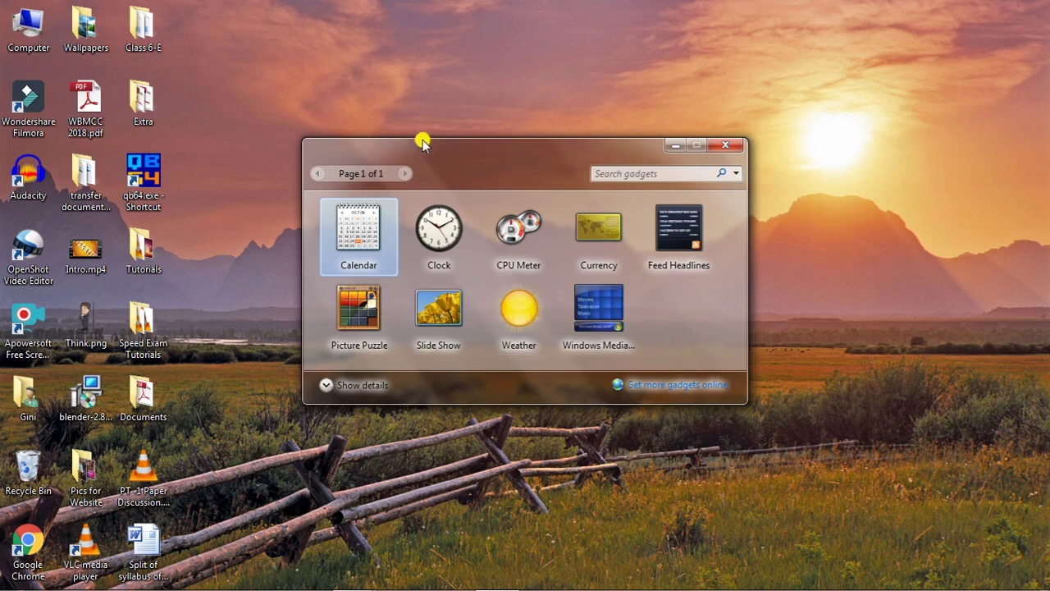
drag(365, 234, 897, 160)
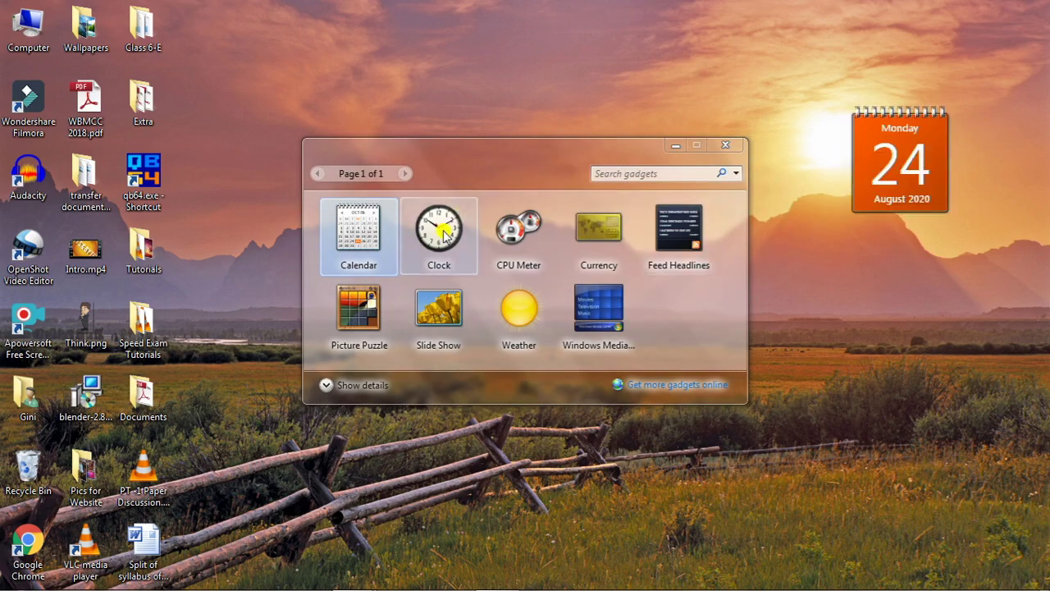
double_click(441, 232)
double_click(357, 316)
mouse_move(990, 365)
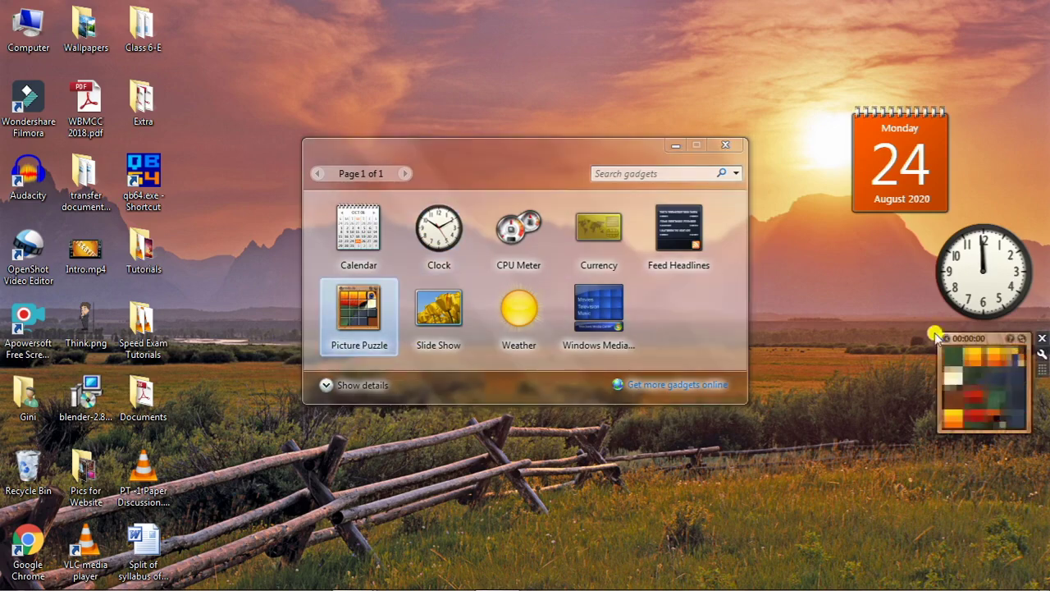
click(726, 145)
Step: Line up the Calendar, Clock and Picture Puzzle gadgets in a row along the desktop's upper edge, sliding one puzzle tile
mouse_move(876, 164)
drag(876, 164, 356, 82)
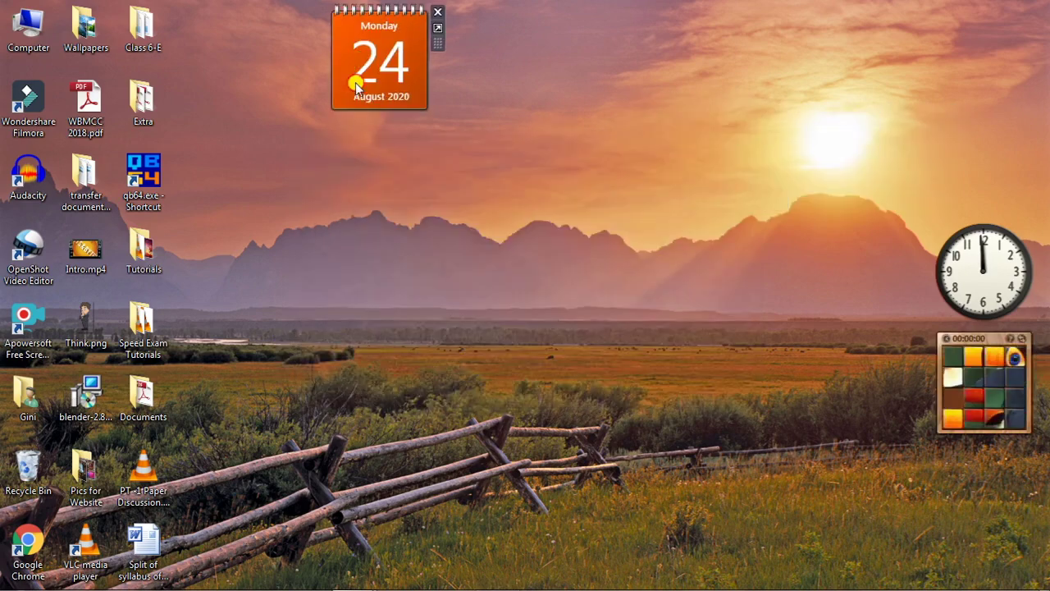
drag(971, 279, 556, 64)
click(994, 400)
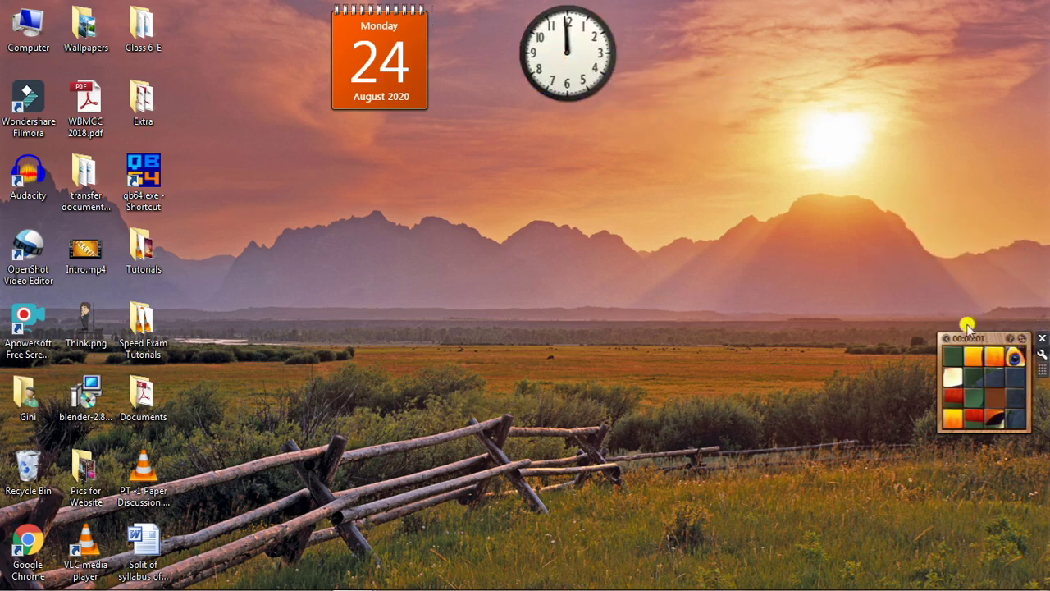
drag(972, 338, 743, 12)
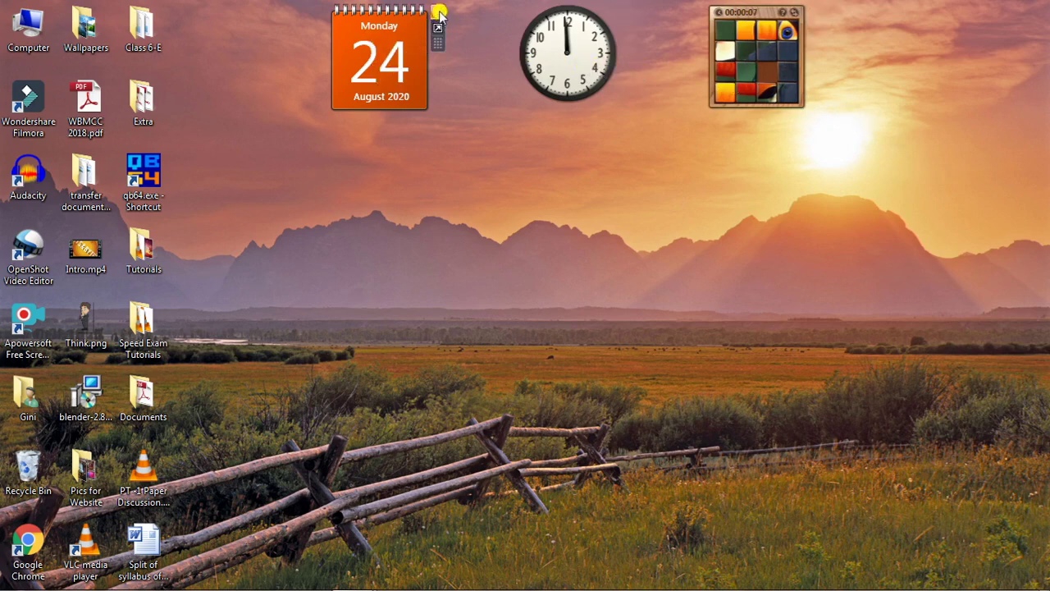
Step: Switch the Calendar gadget to its month view and remove the gadget from the desktop
click(390, 56)
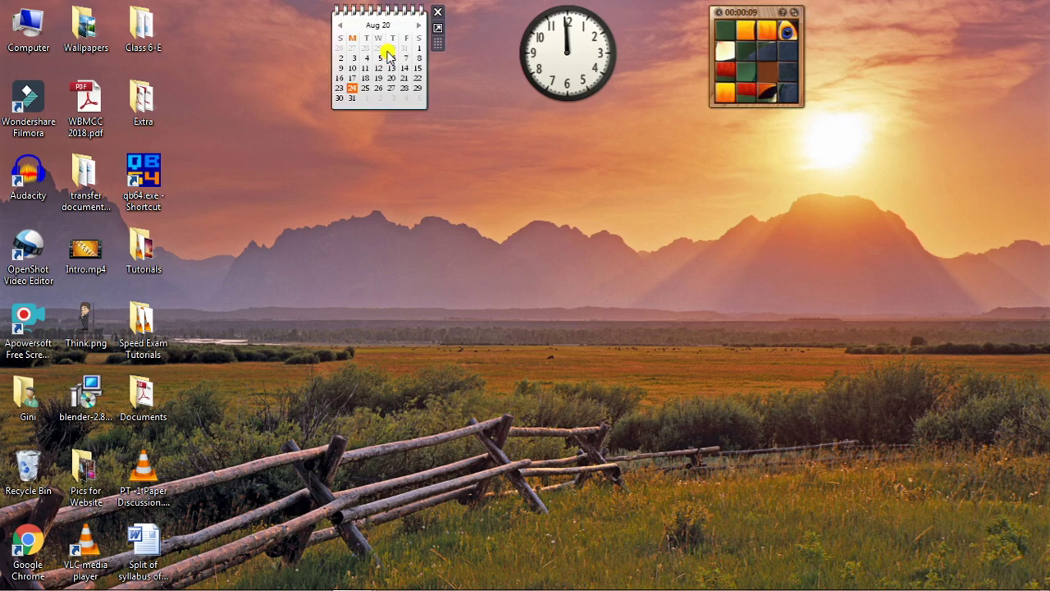
click(436, 13)
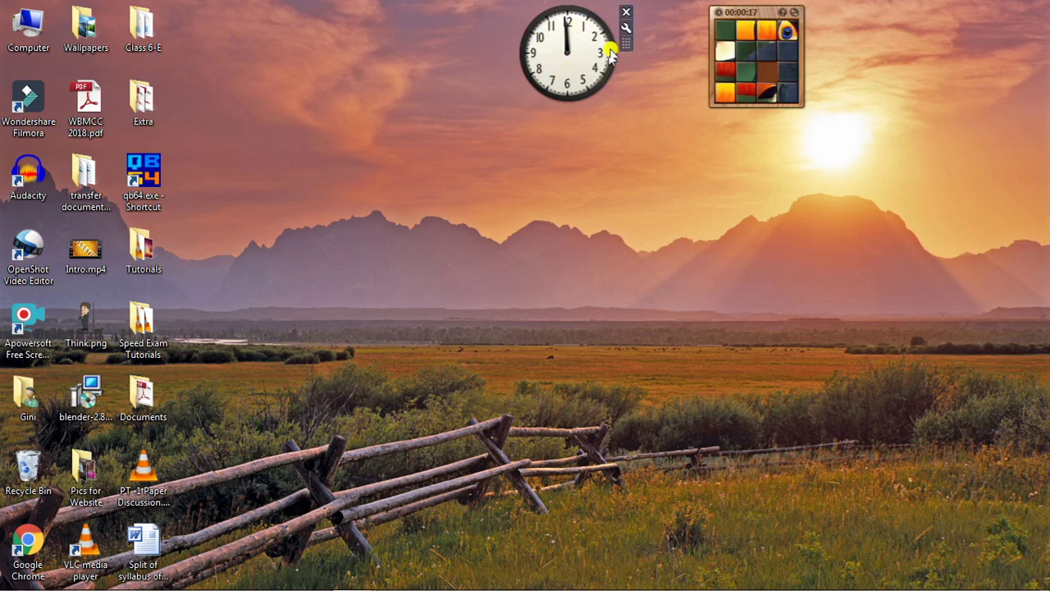
Step: Change the Clock gadget's face to the red design, number 6 of 8, and save the option
click(625, 29)
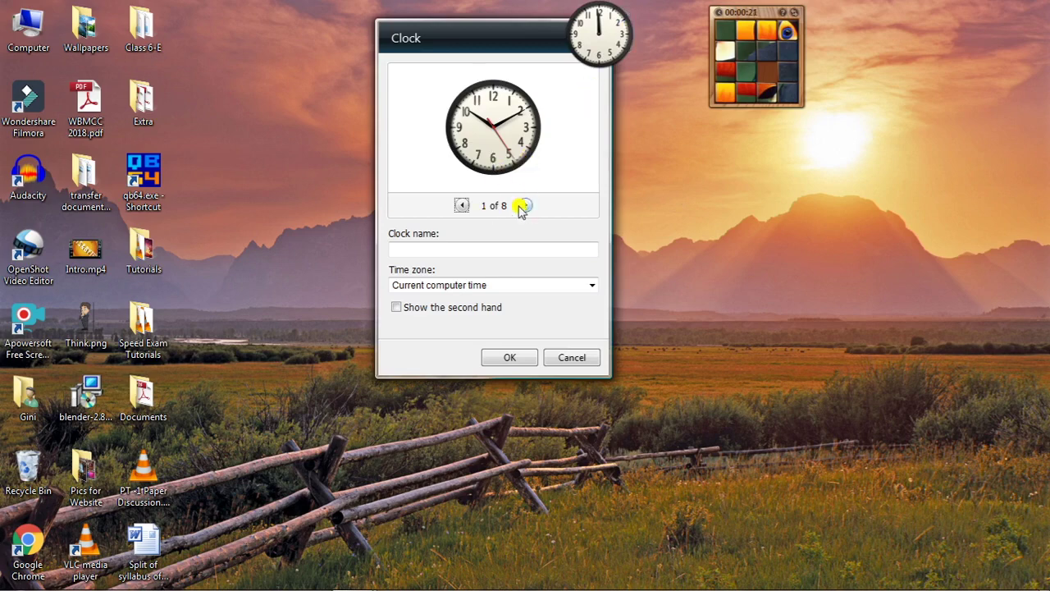
click(525, 205)
click(525, 206)
click(525, 206)
click(525, 206)
click(525, 205)
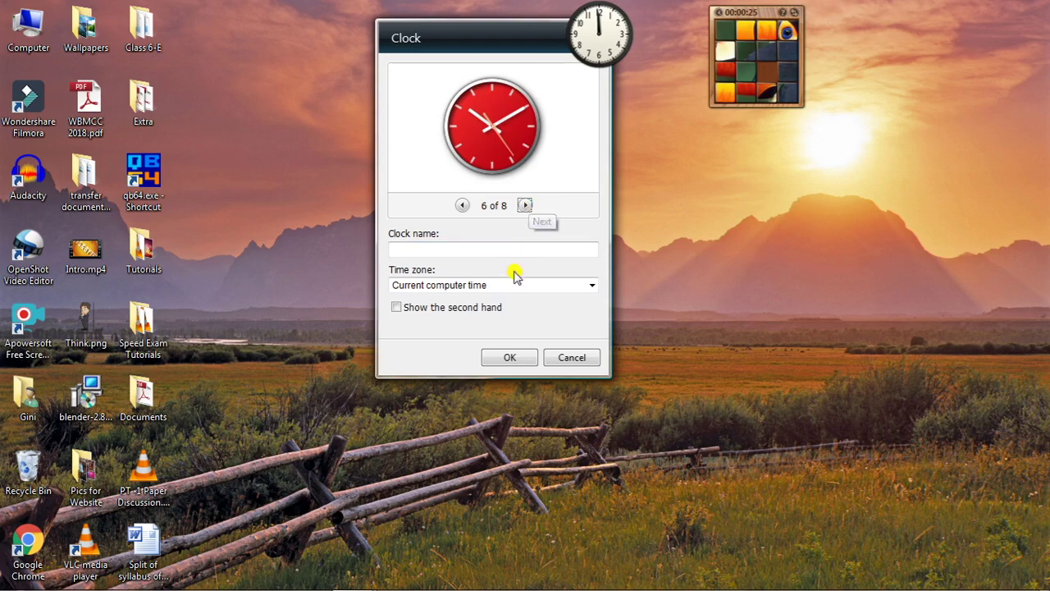
click(509, 359)
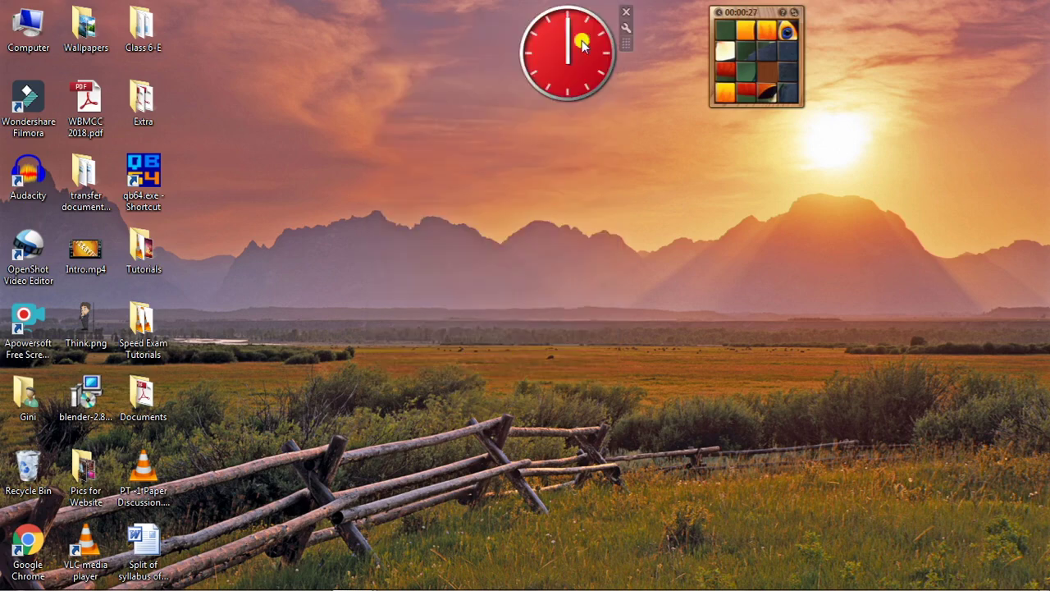
Step: Slide a few tiles of the Picture Puzzle gadget and remove the gadget from the desktop
mouse_move(608, 47)
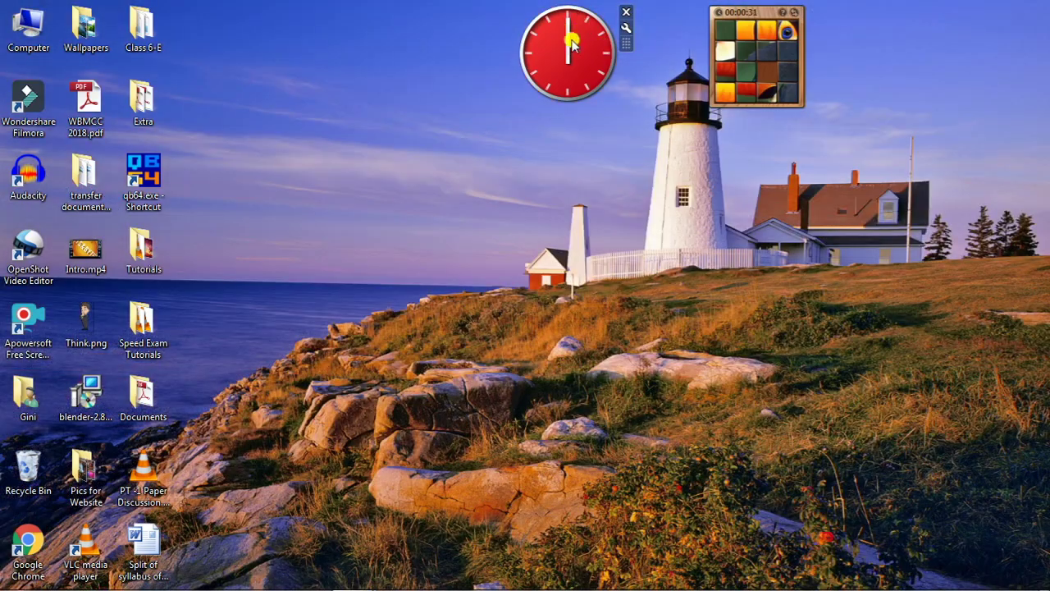
mouse_move(952, 586)
click(766, 32)
click(766, 61)
click(766, 33)
click(781, 31)
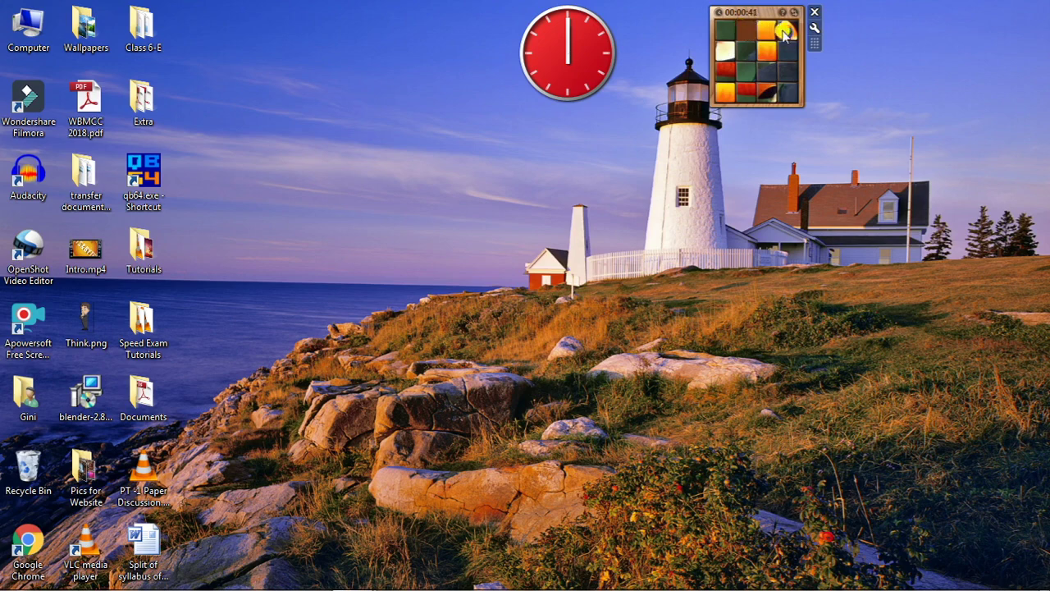
click(815, 12)
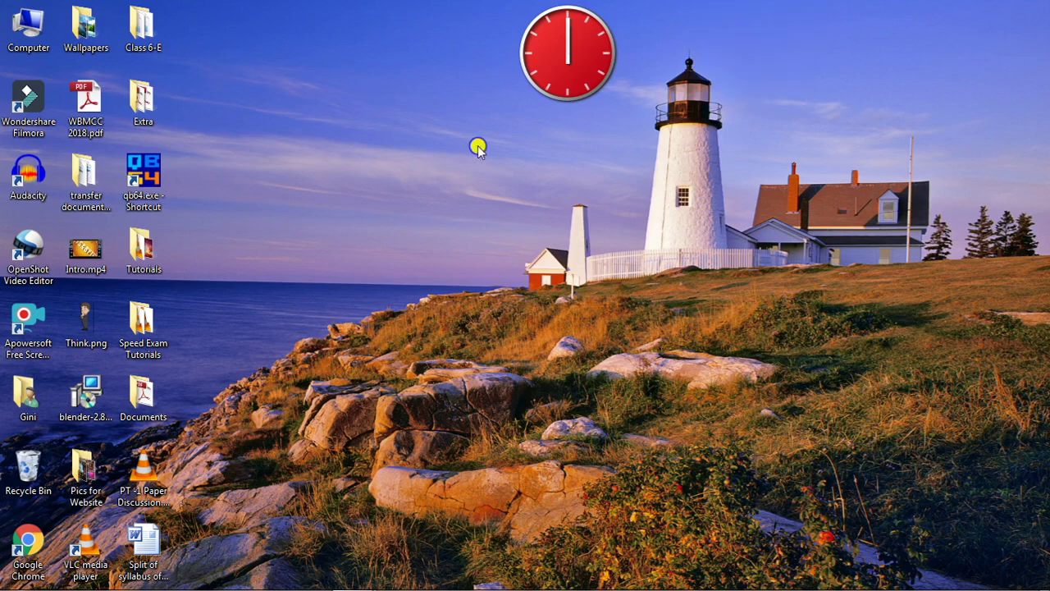